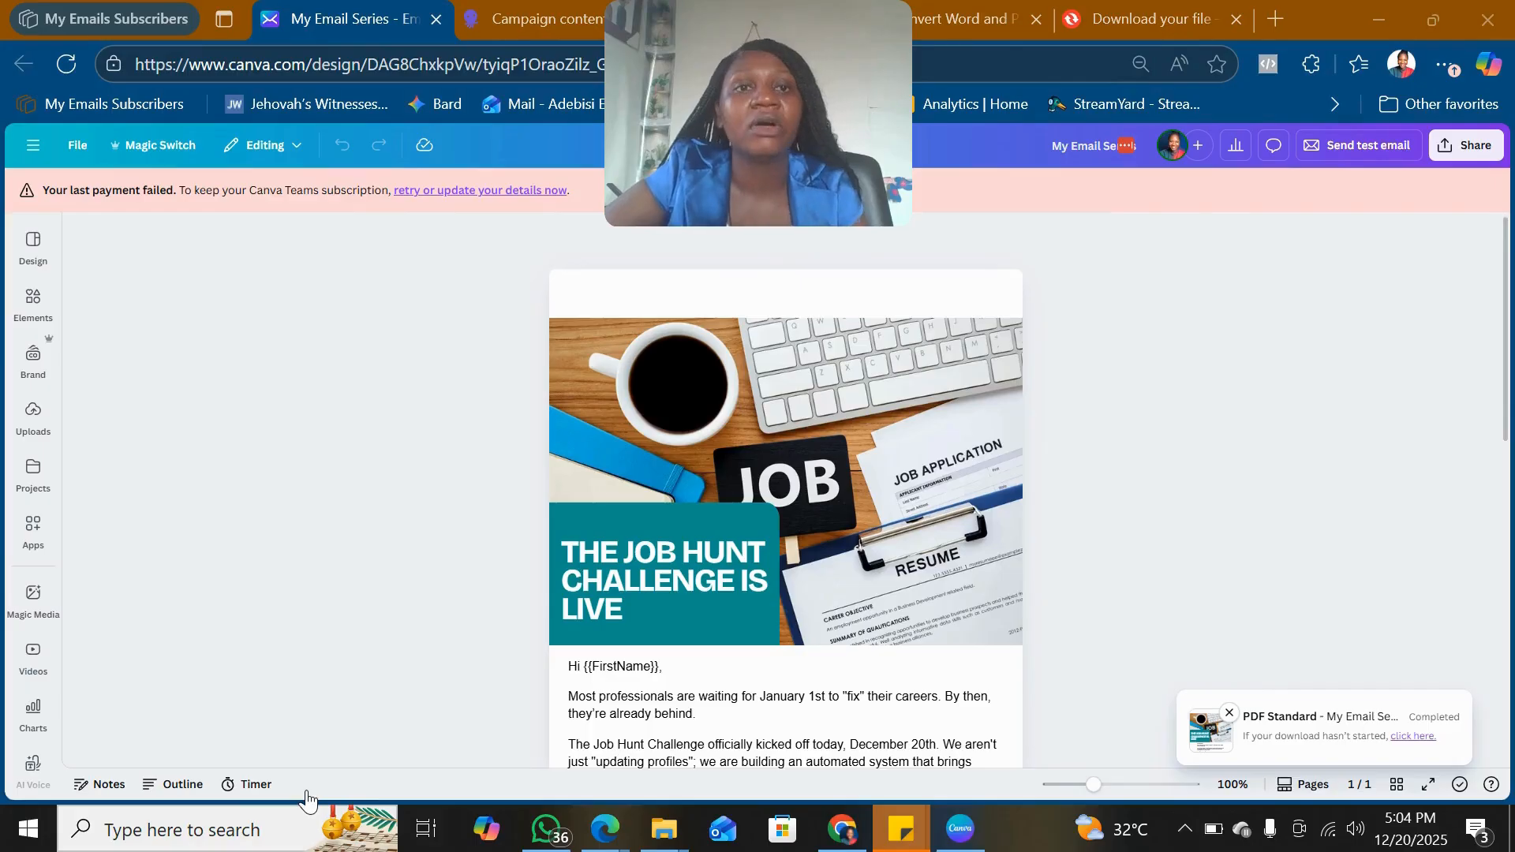
Download the email design as a PDF Standard file with A4 page size
{"action": "left_click", "coordinate": [1456, 147]}
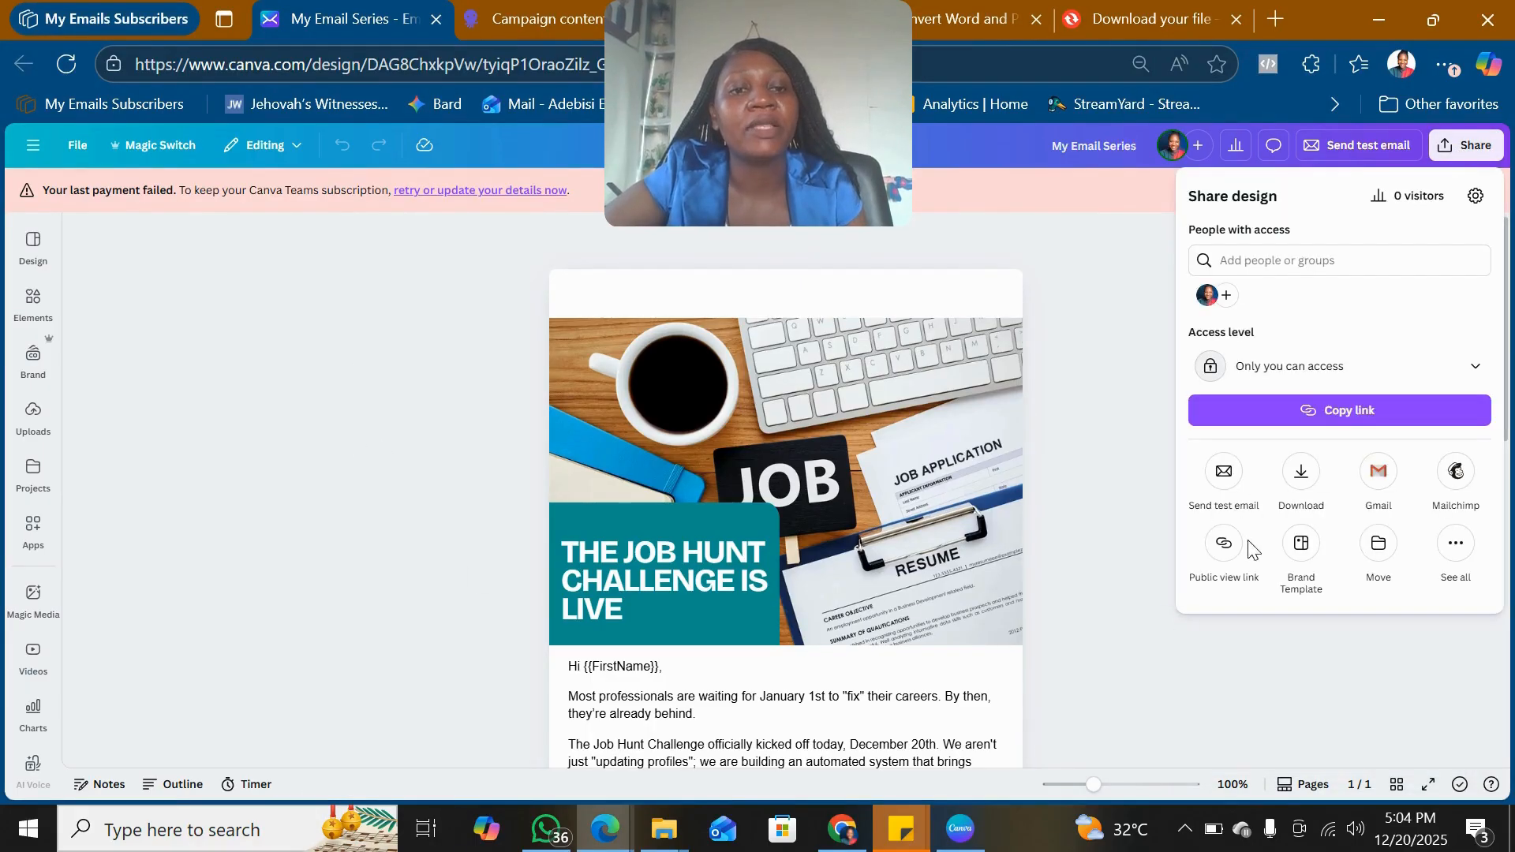
{"action": "left_click", "coordinate": [1301, 473]}
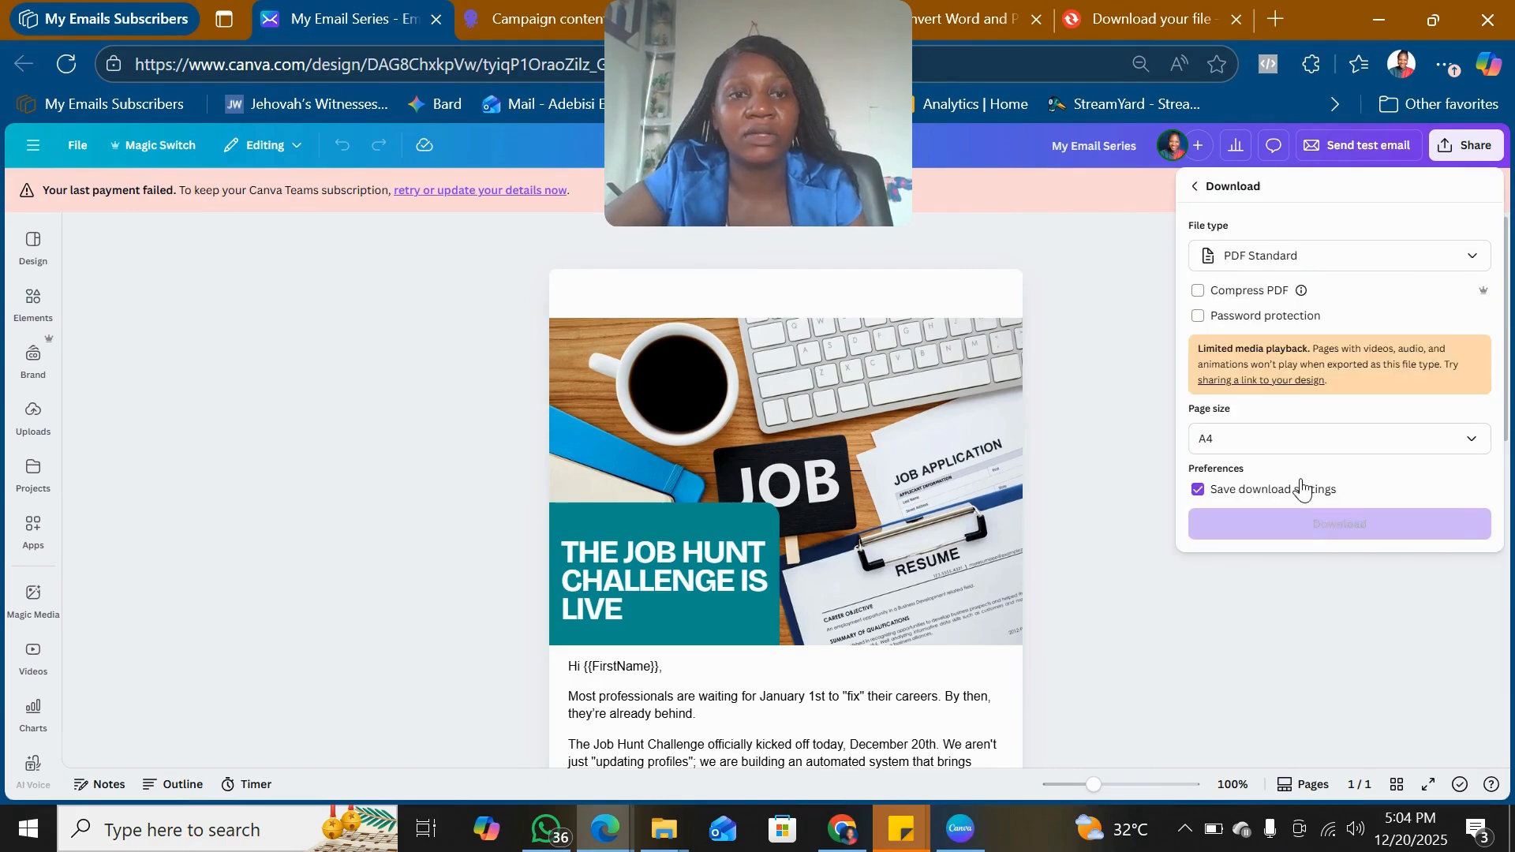
{"action": "left_click", "coordinate": [1329, 527]}
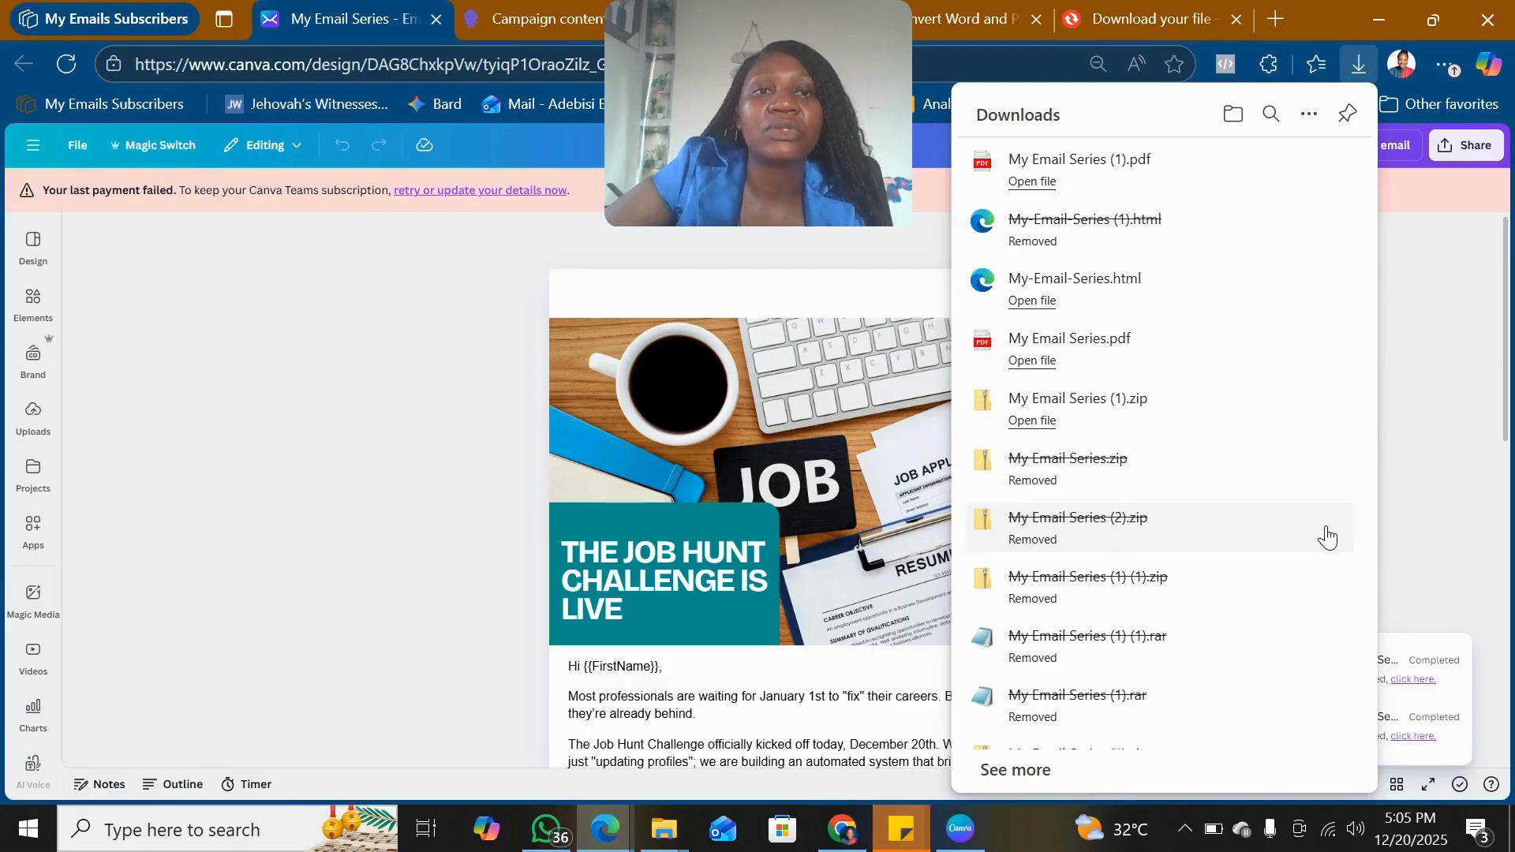
Switch to Convertio and load My Email Series (1).pdf from Downloads as a new file for conversion
{"action": "left_click", "coordinate": [1156, 11]}
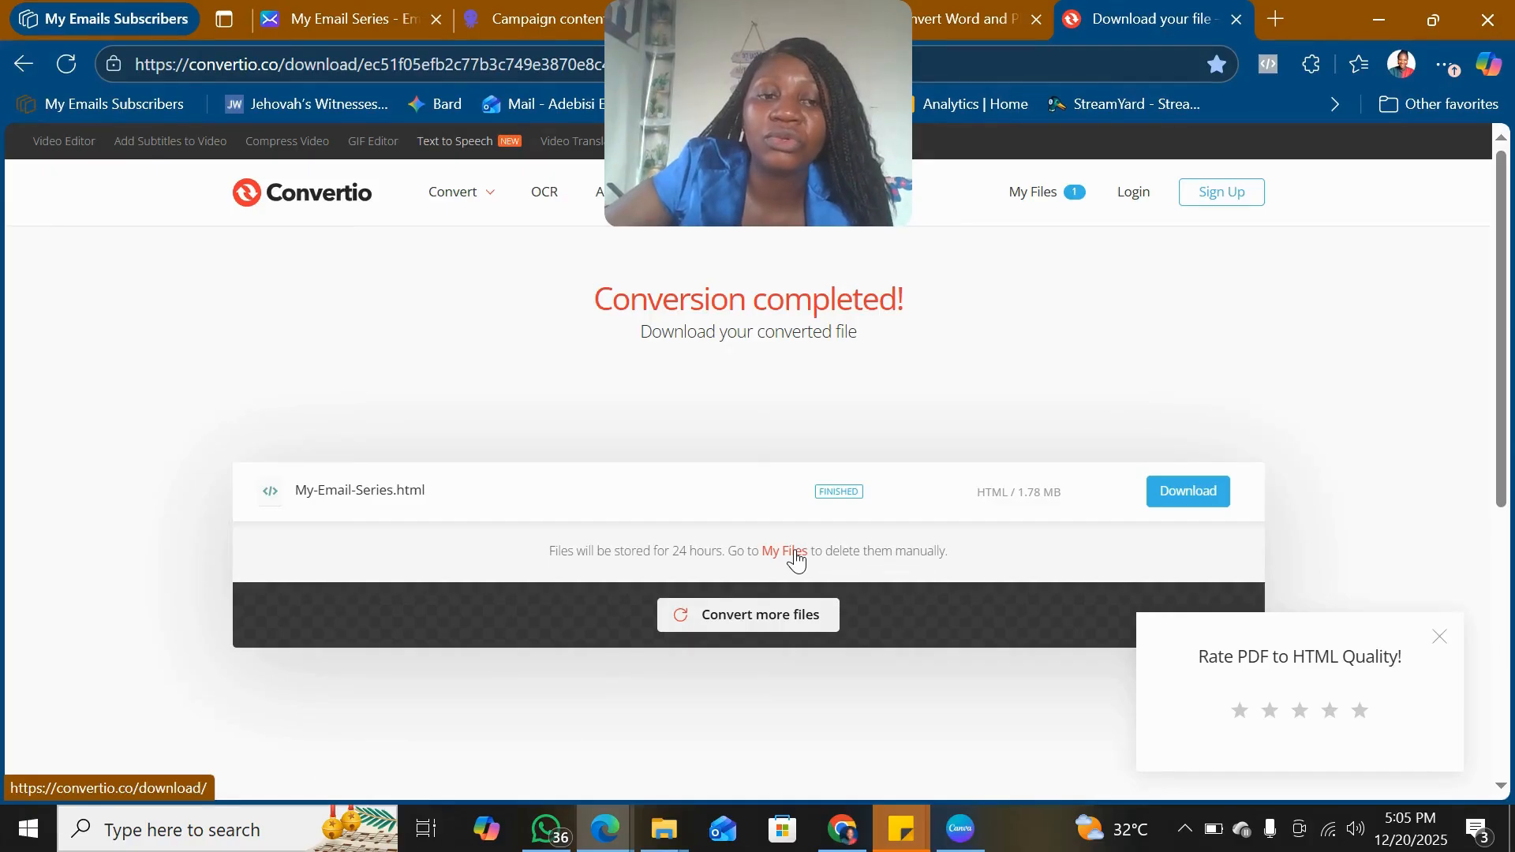
{"action": "left_click", "coordinate": [790, 629]}
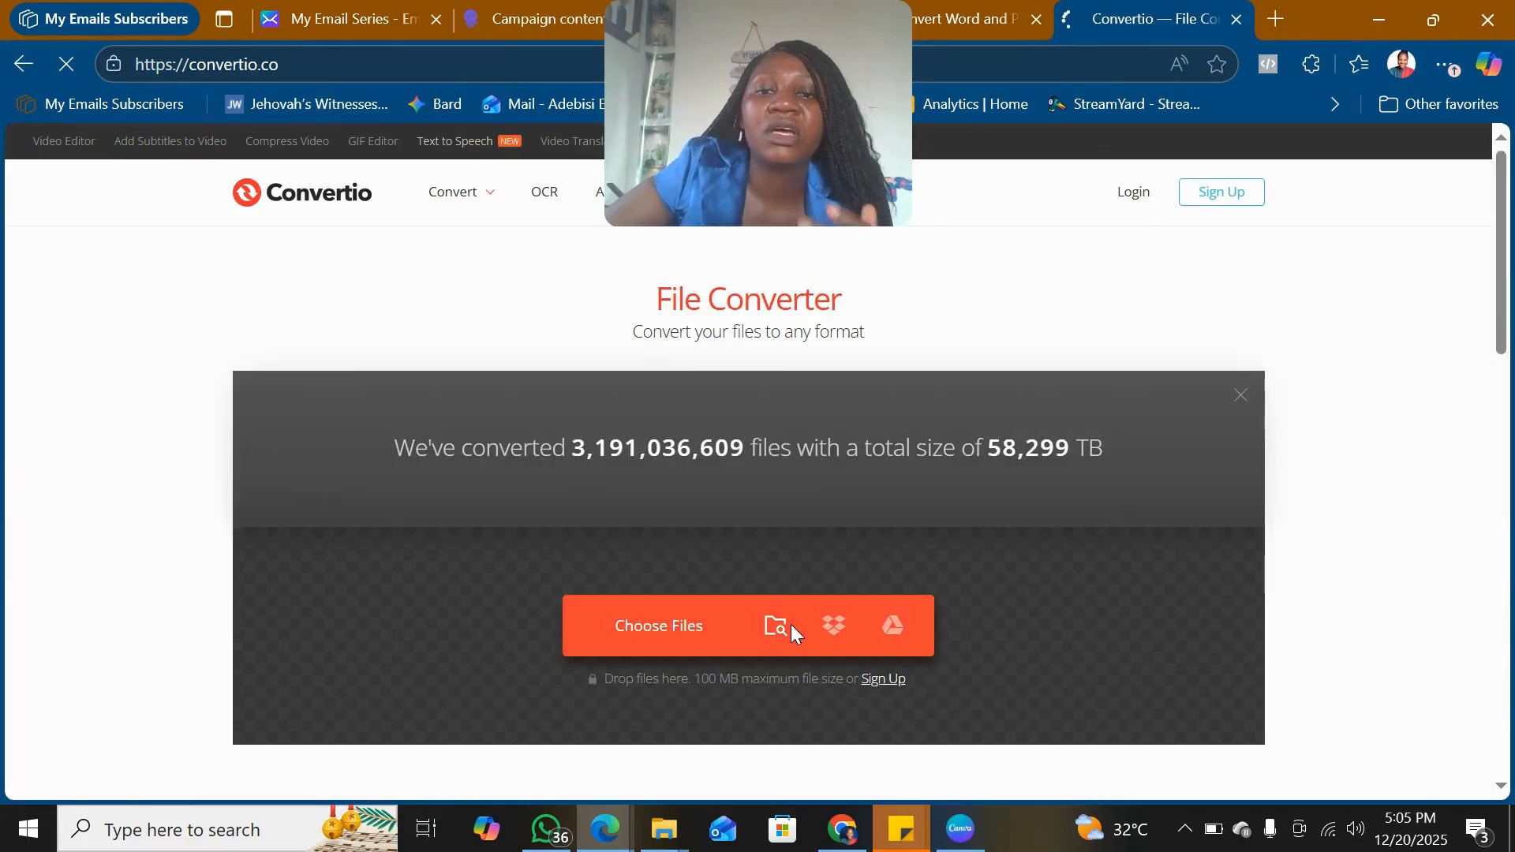
{"action": "left_click", "coordinate": [710, 631]}
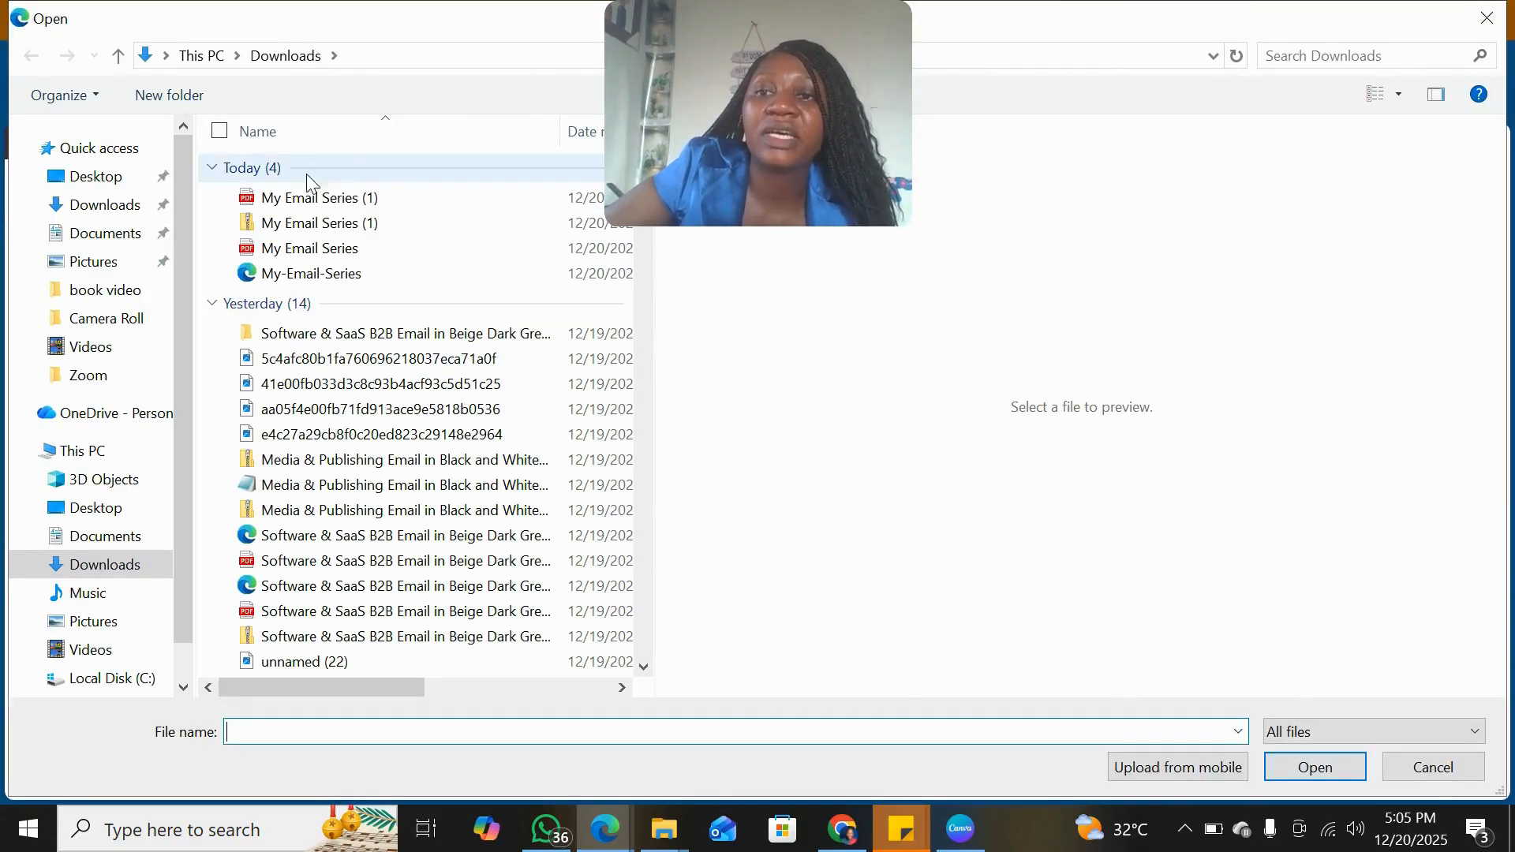
{"action": "left_click", "coordinate": [293, 207]}
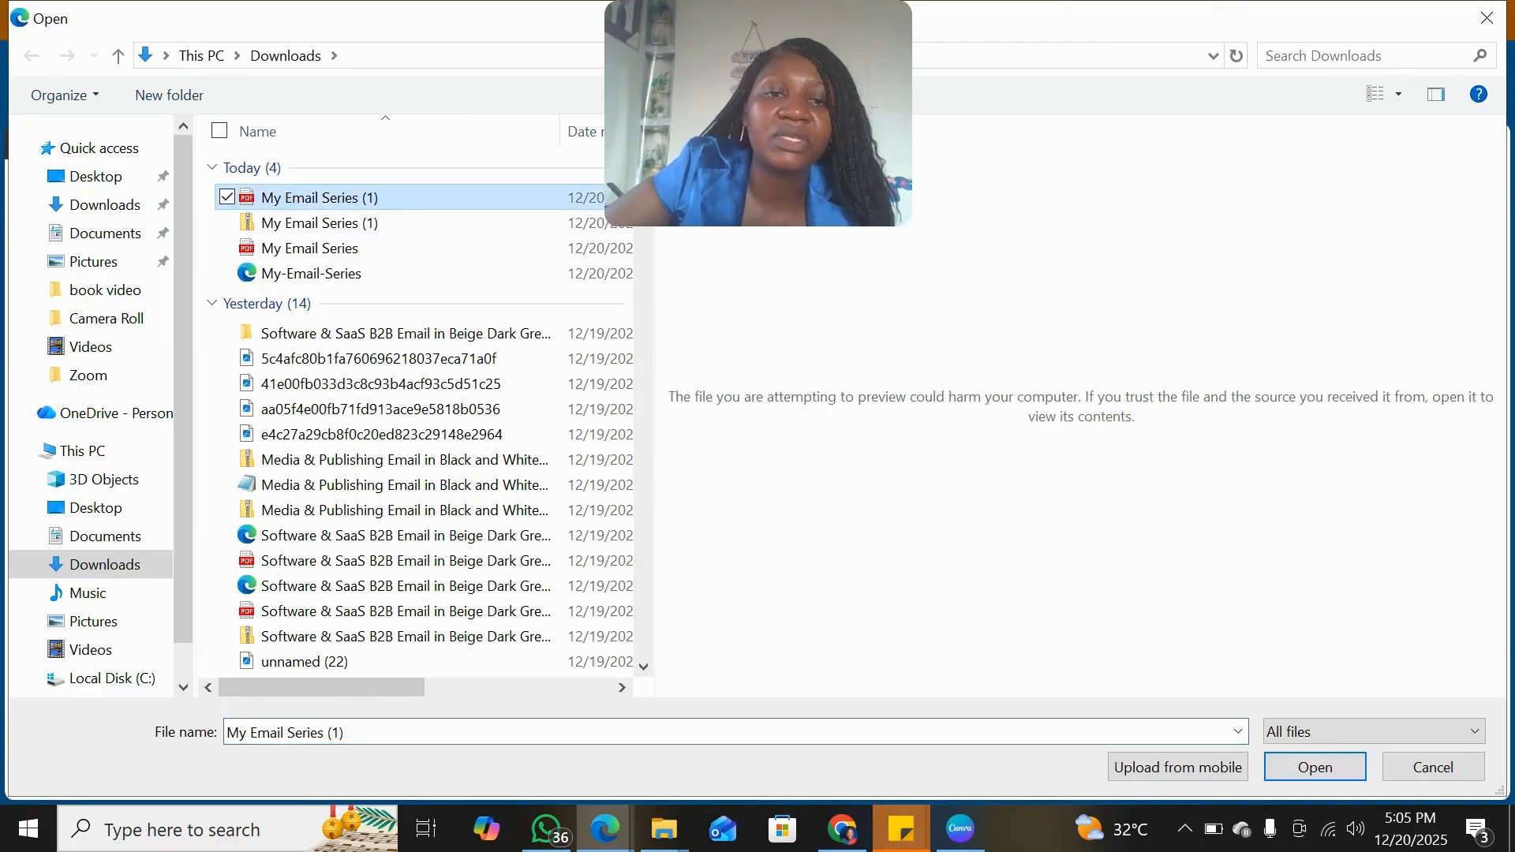
{"action": "left_click", "coordinate": [1315, 767]}
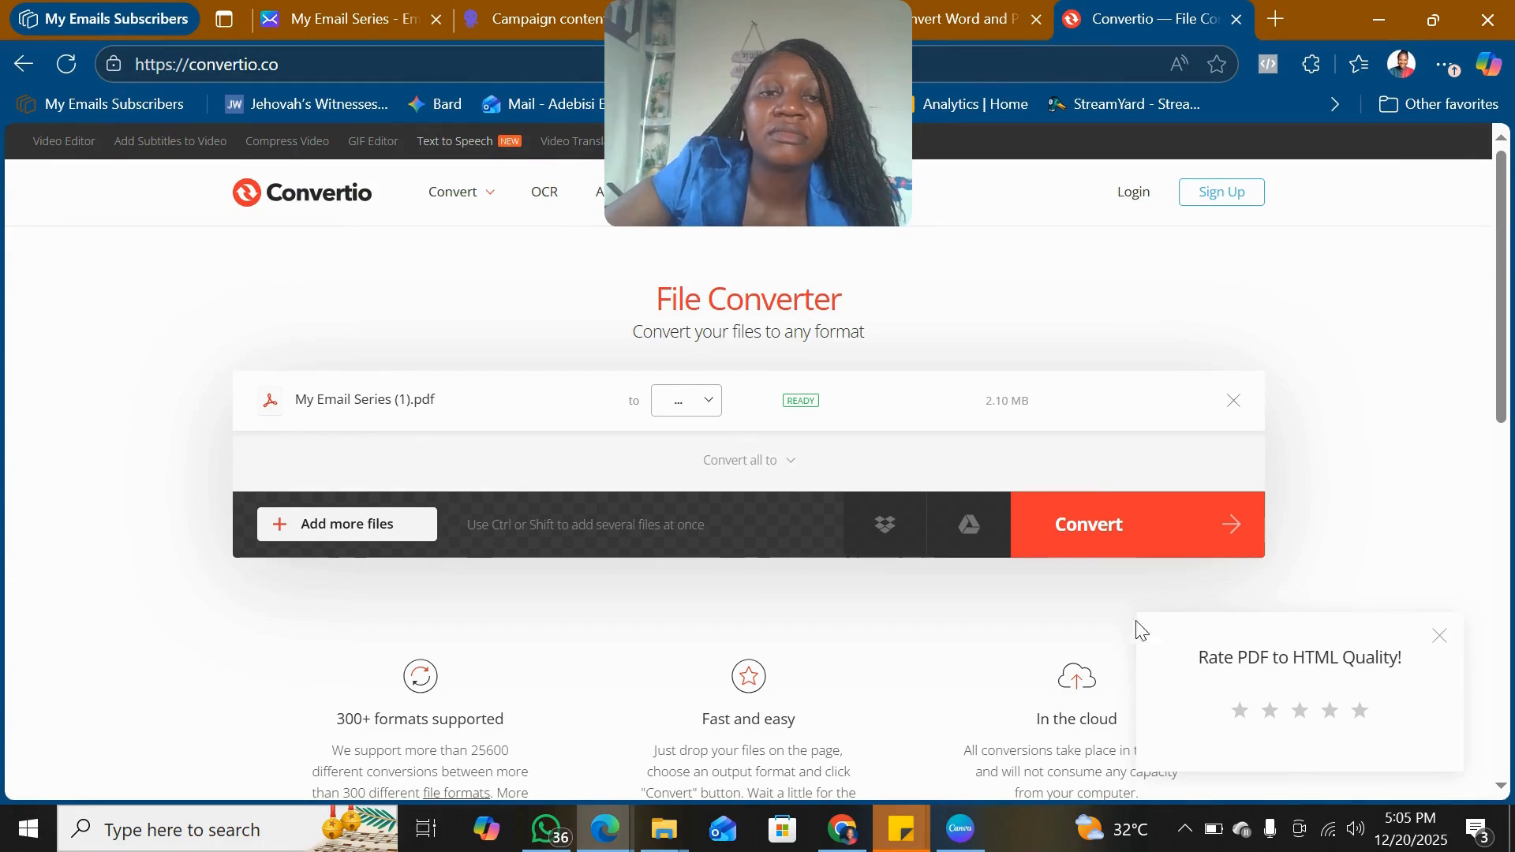
Convert the loaded PDF to HTML format and download the converted file
{"action": "left_click", "coordinate": [1081, 533]}
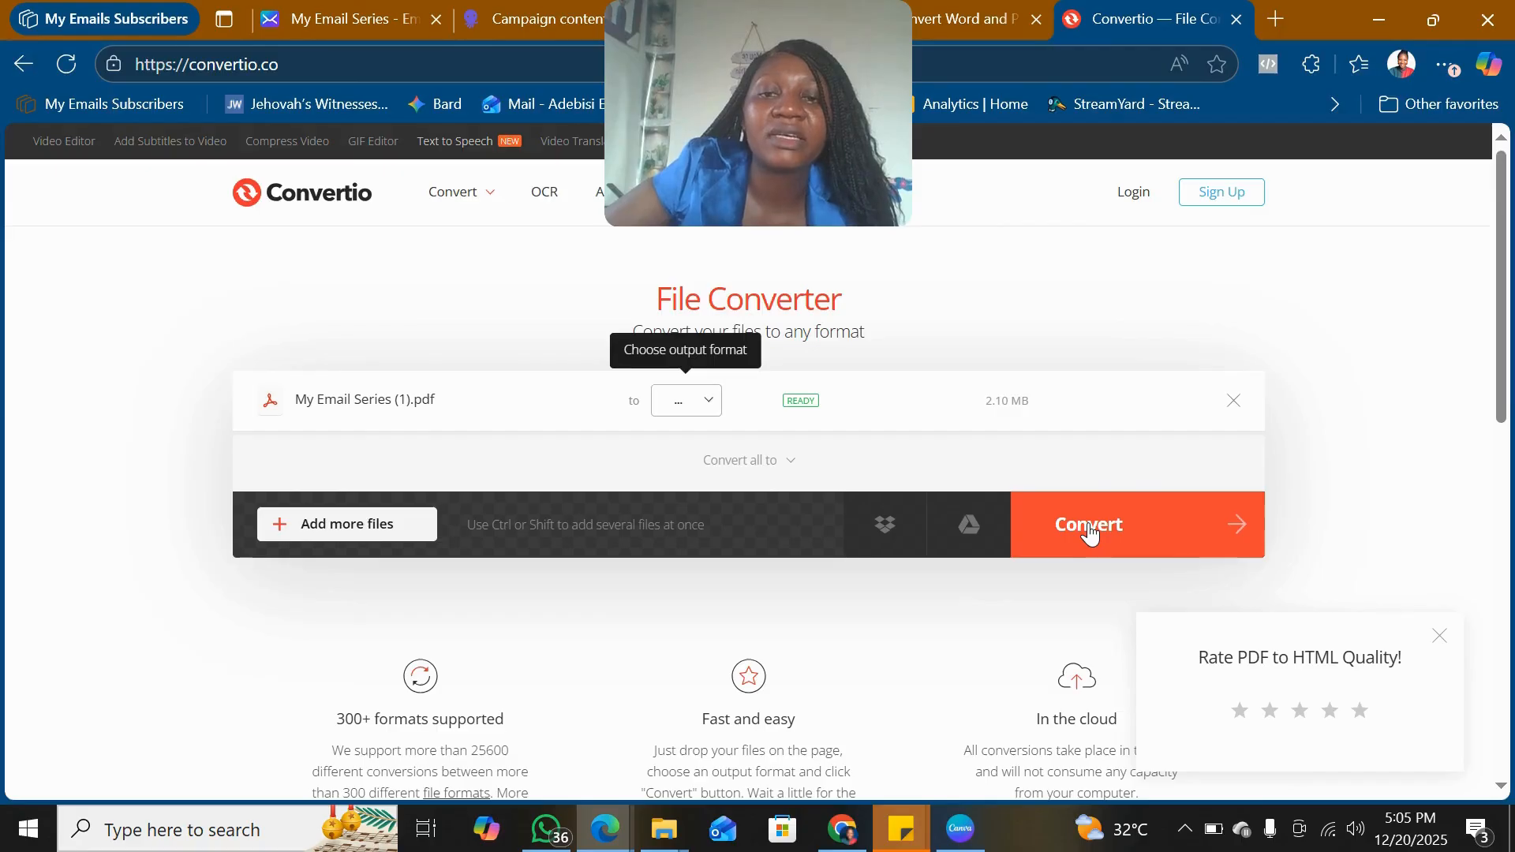
{"action": "left_click", "coordinate": [701, 412]}
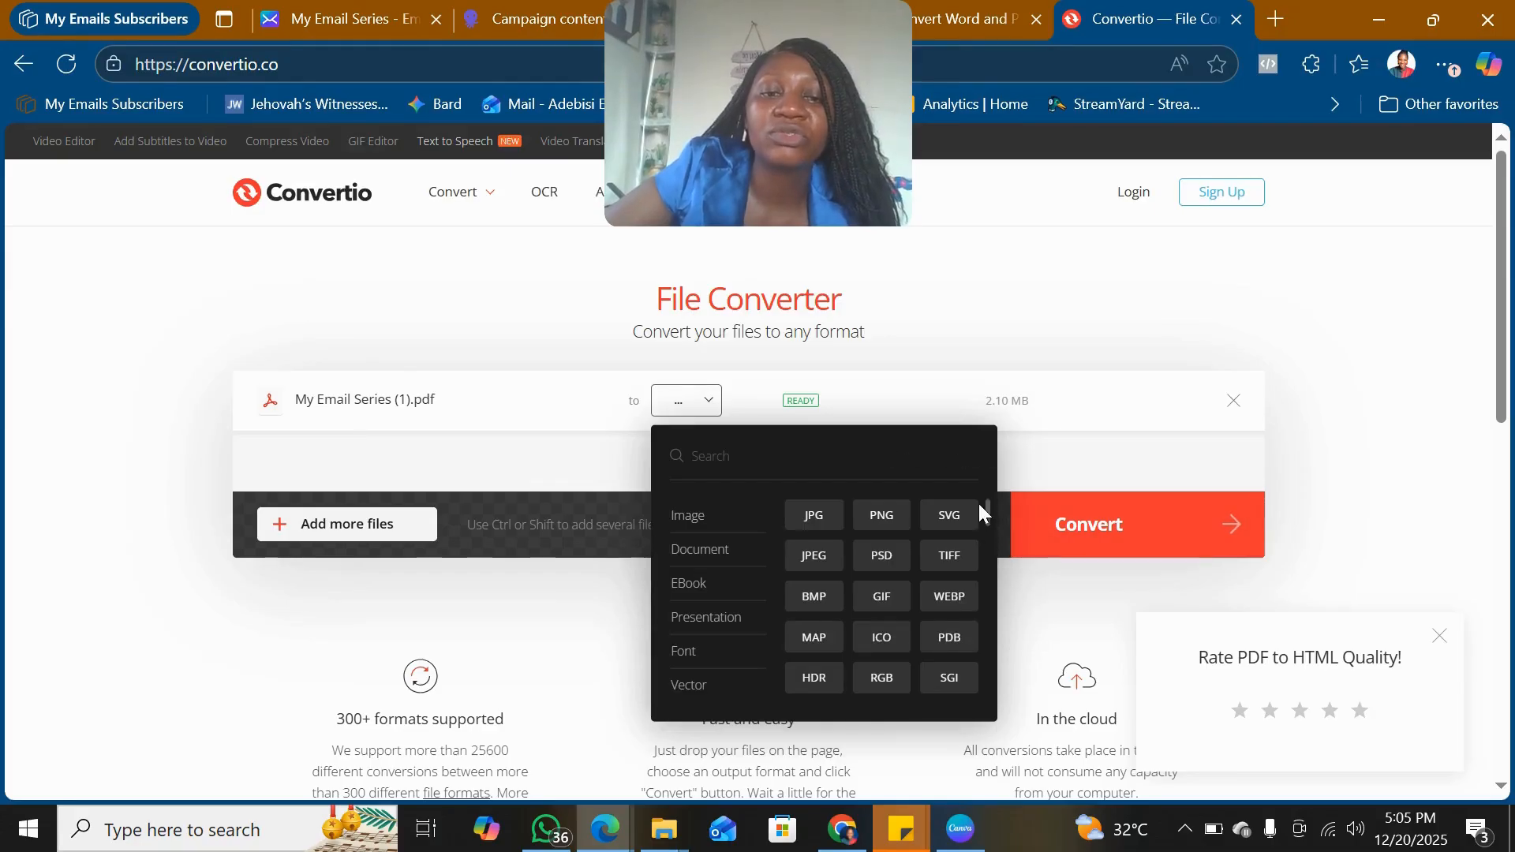
{"action": "left_click_drag", "start_coordinate": [987, 510], "coordinate": [988, 646]}
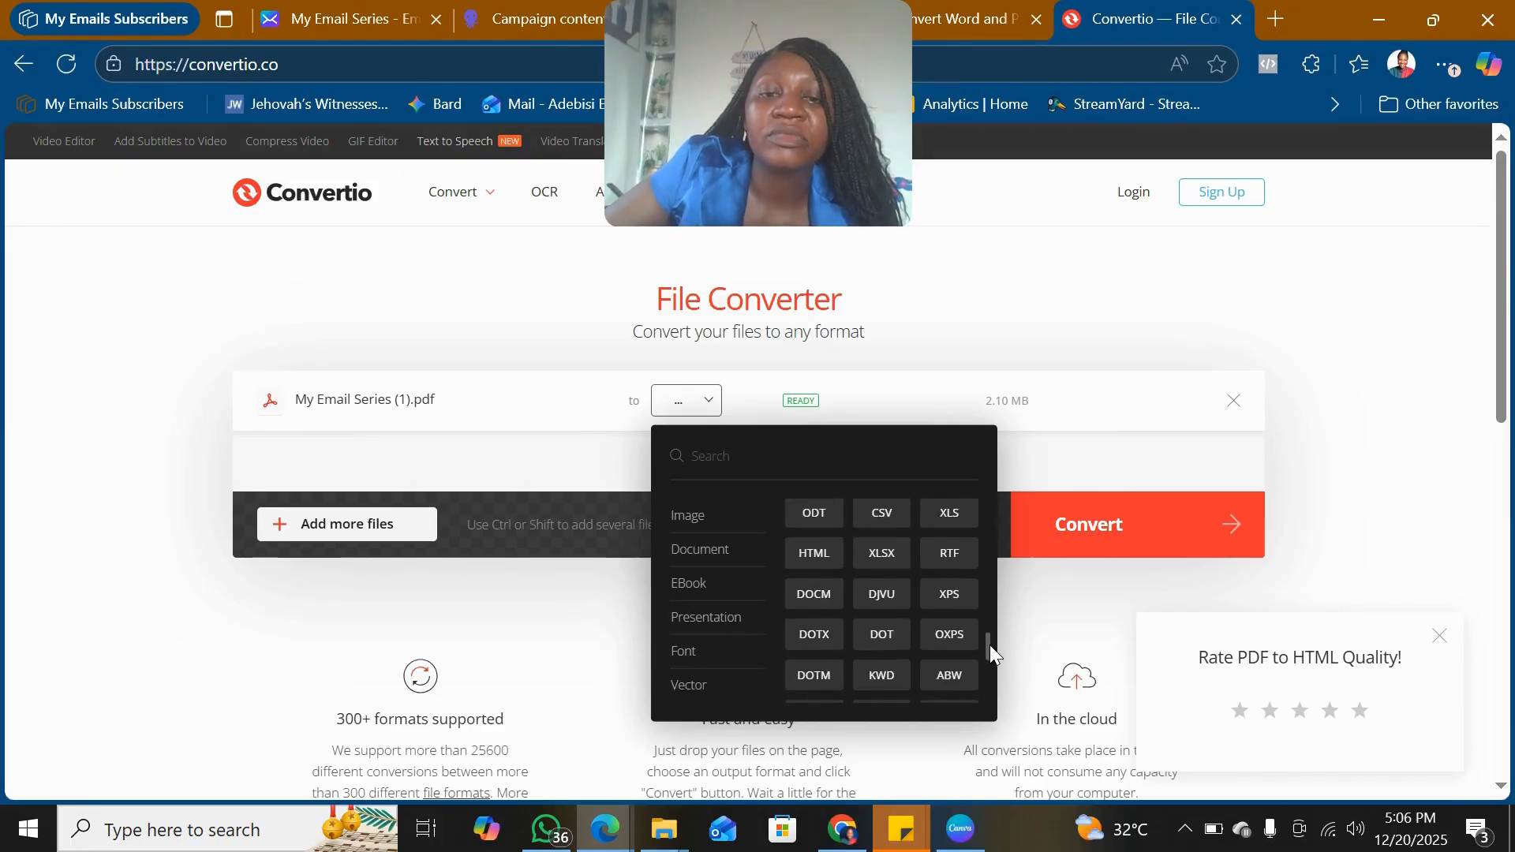
{"action": "left_click", "coordinate": [817, 552]}
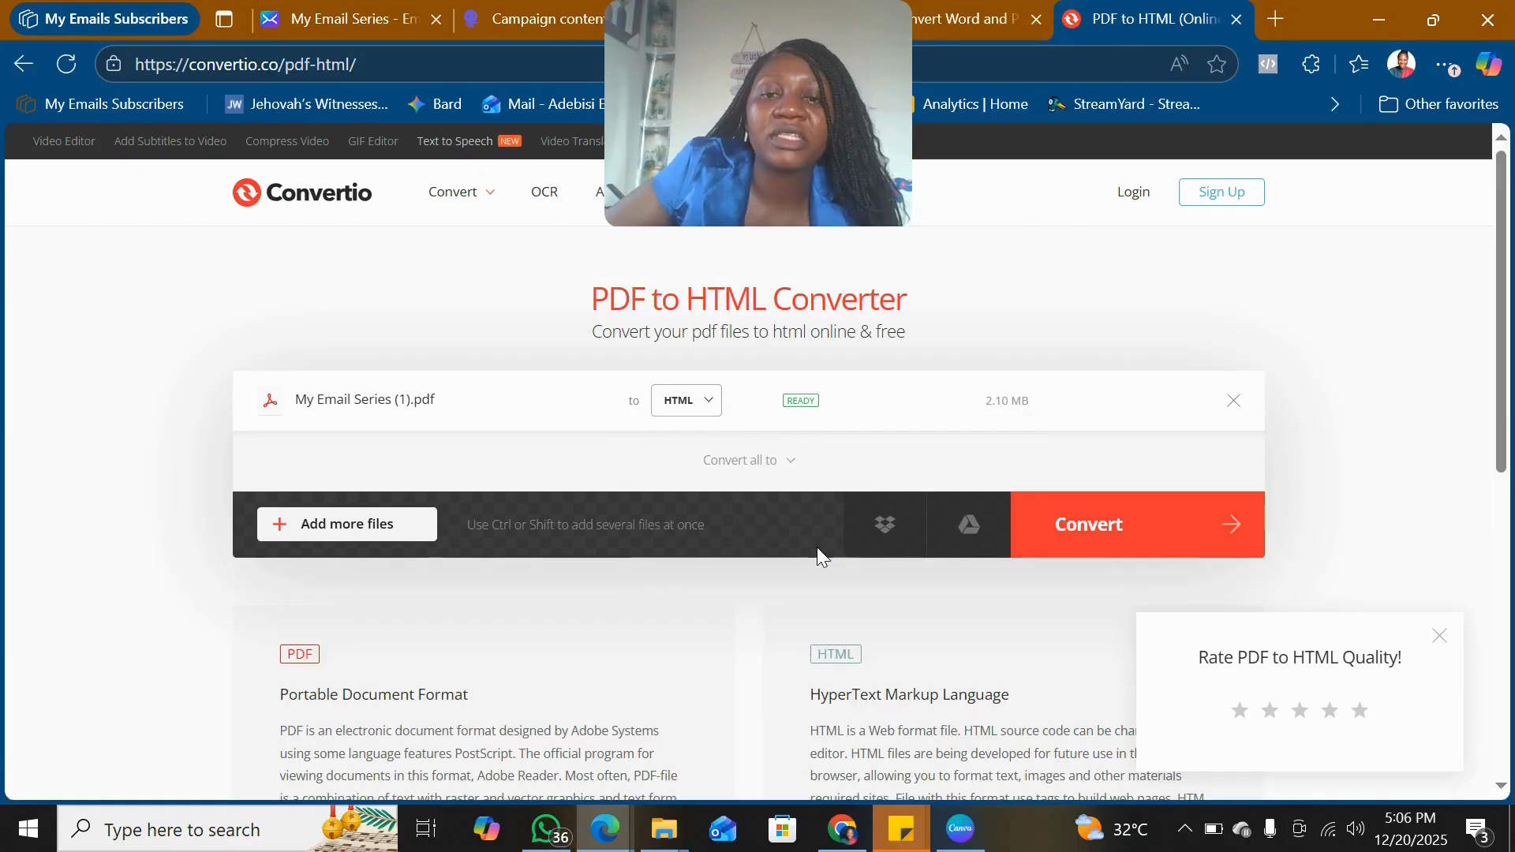
{"action": "left_click", "coordinate": [1115, 523]}
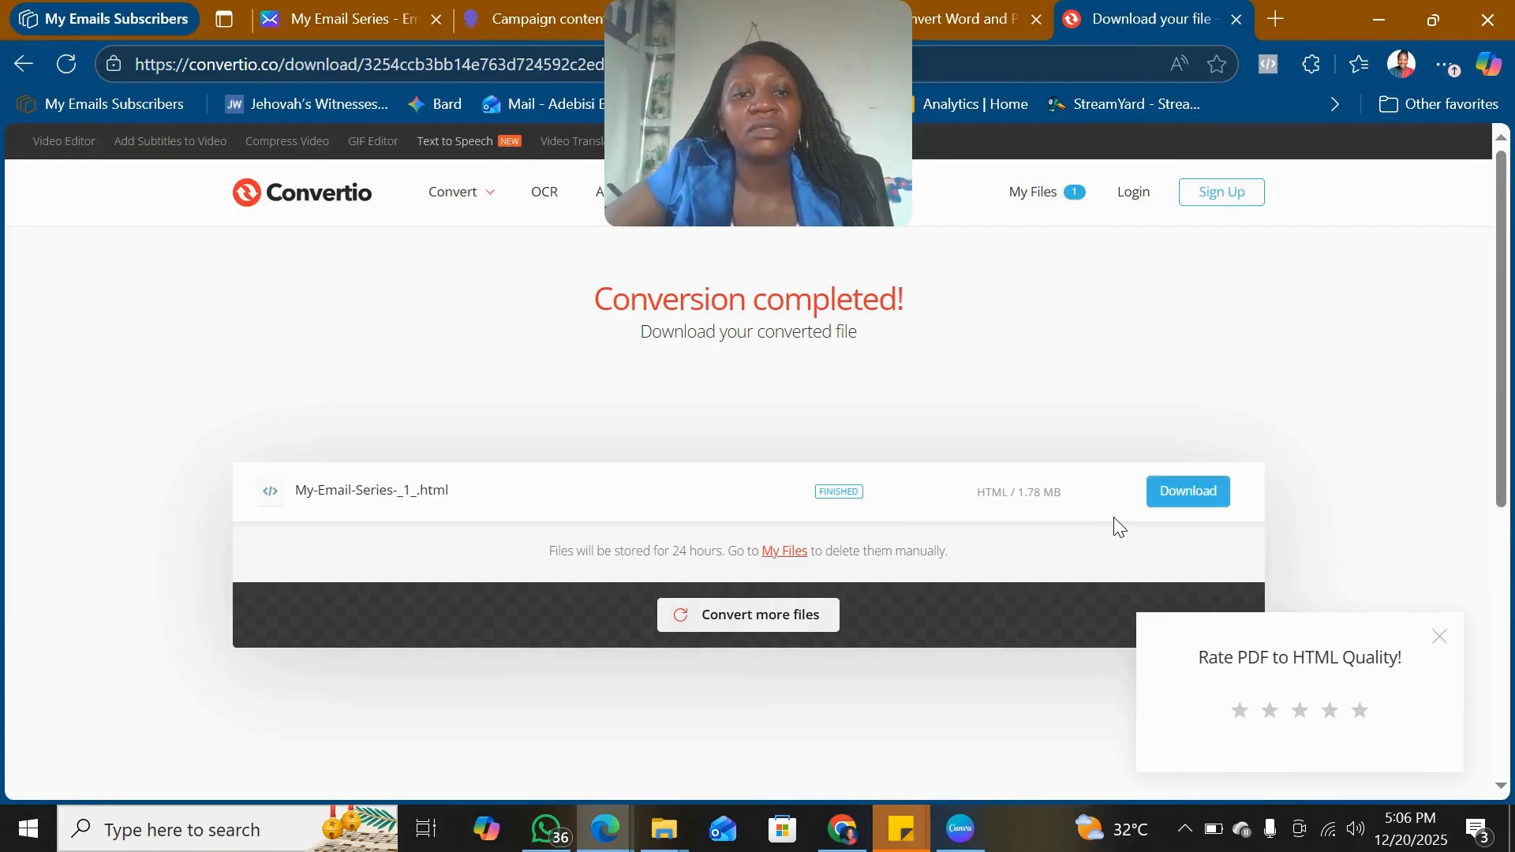
{"action": "left_click", "coordinate": [1182, 498]}
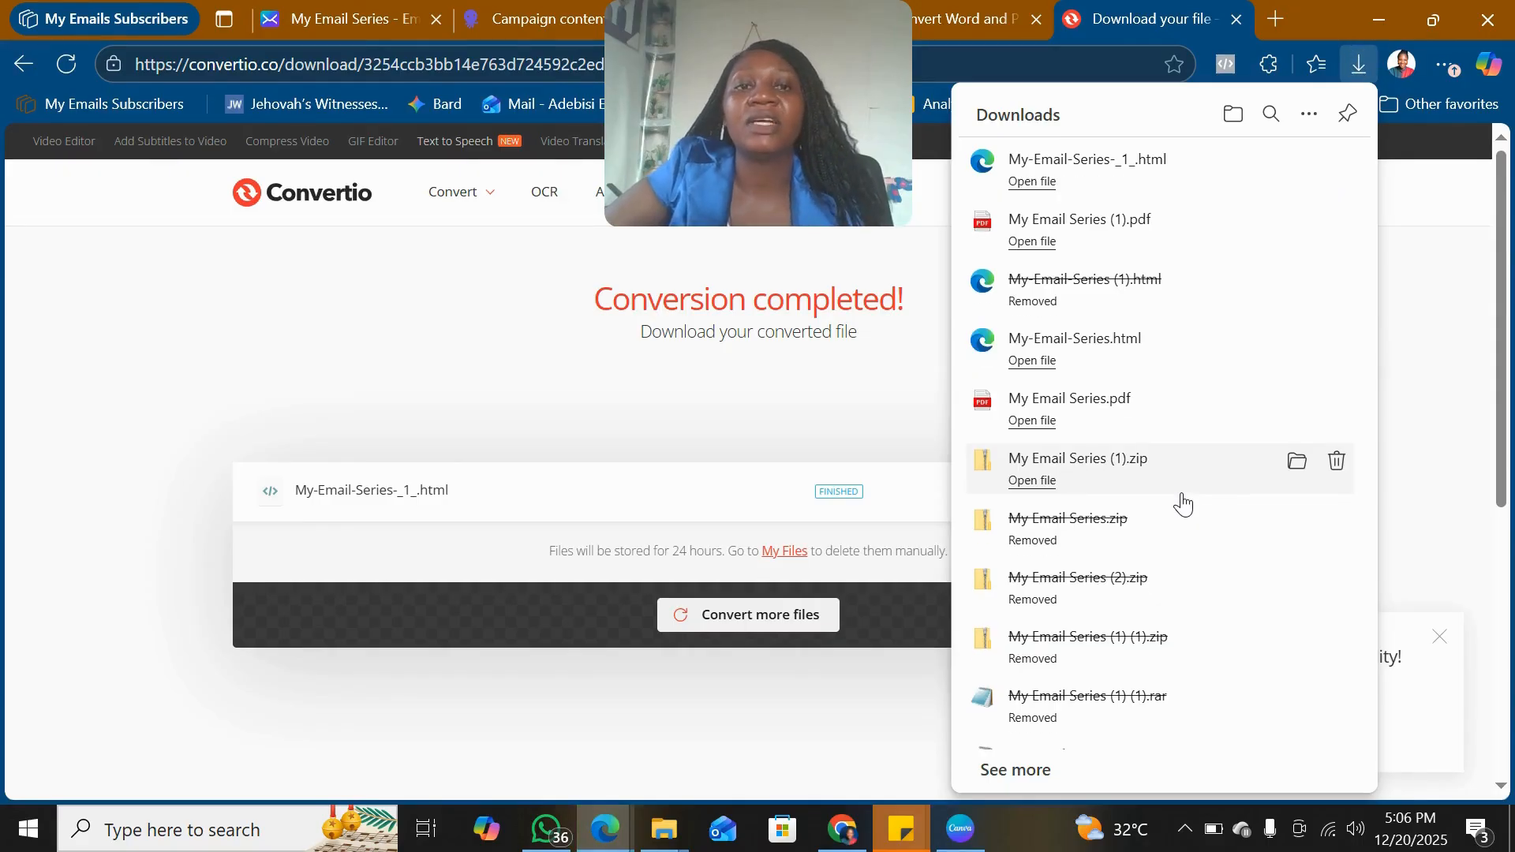
Switch to Word to HTML and upload My-Email-Series-_1_.html from Downloads for conversion to HTML code
{"action": "left_click", "coordinate": [949, 10]}
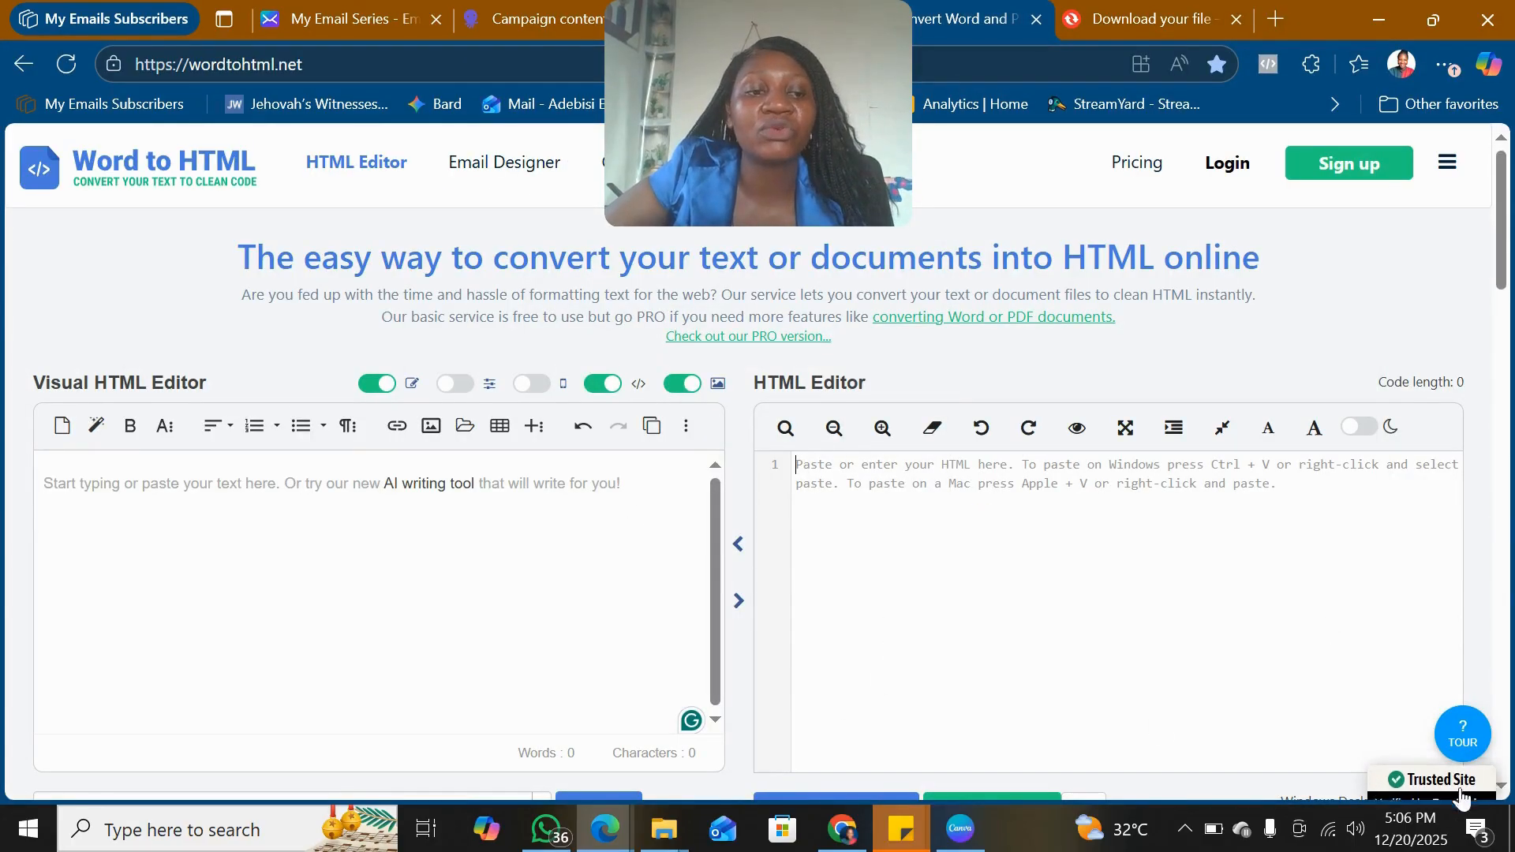
{"action": "left_click", "coordinate": [1499, 788]}
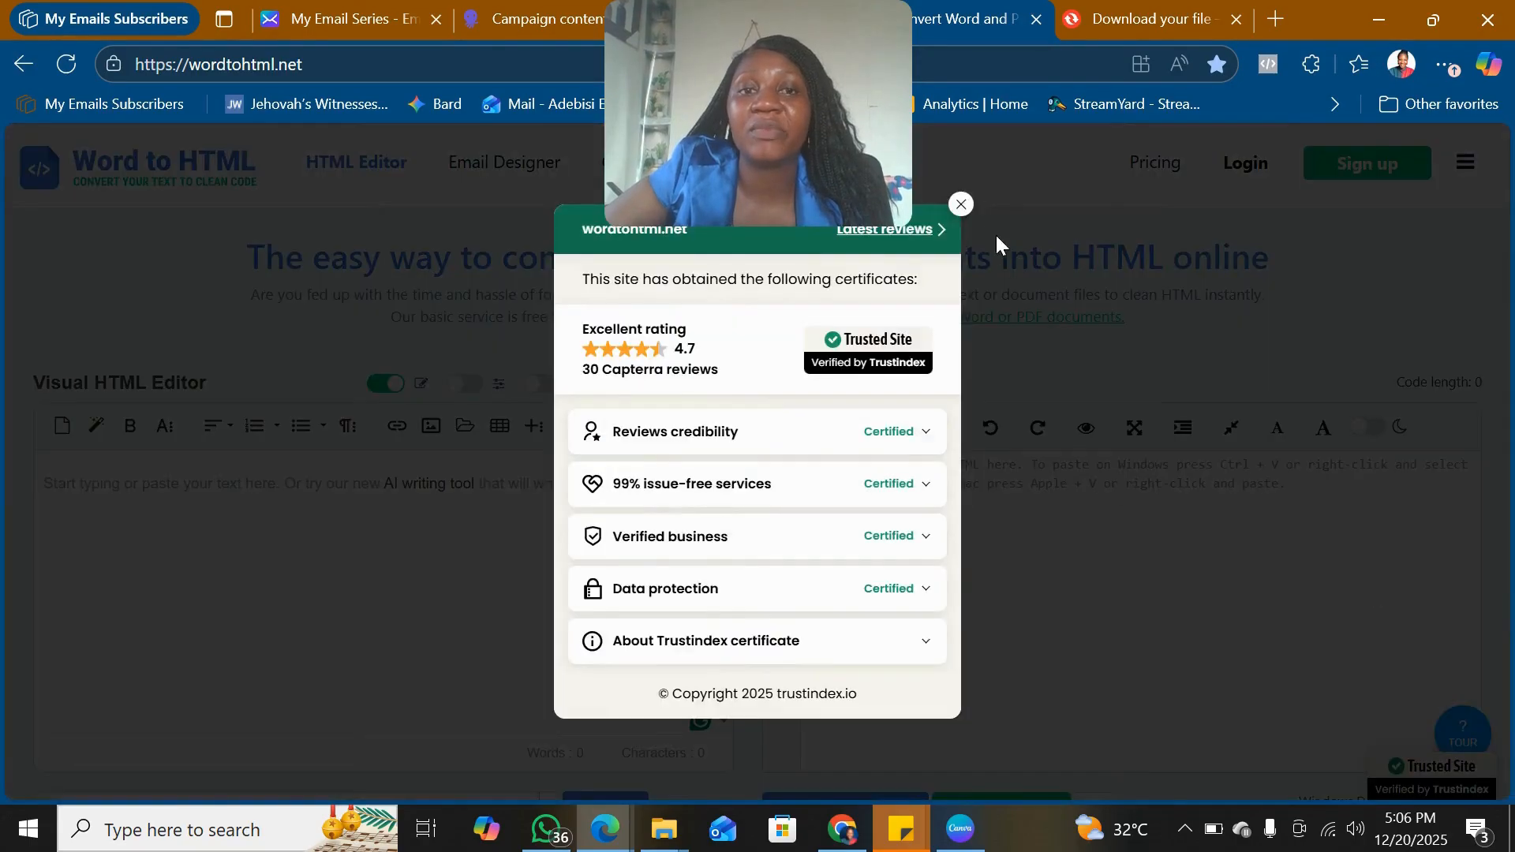
{"action": "left_click", "coordinate": [961, 205]}
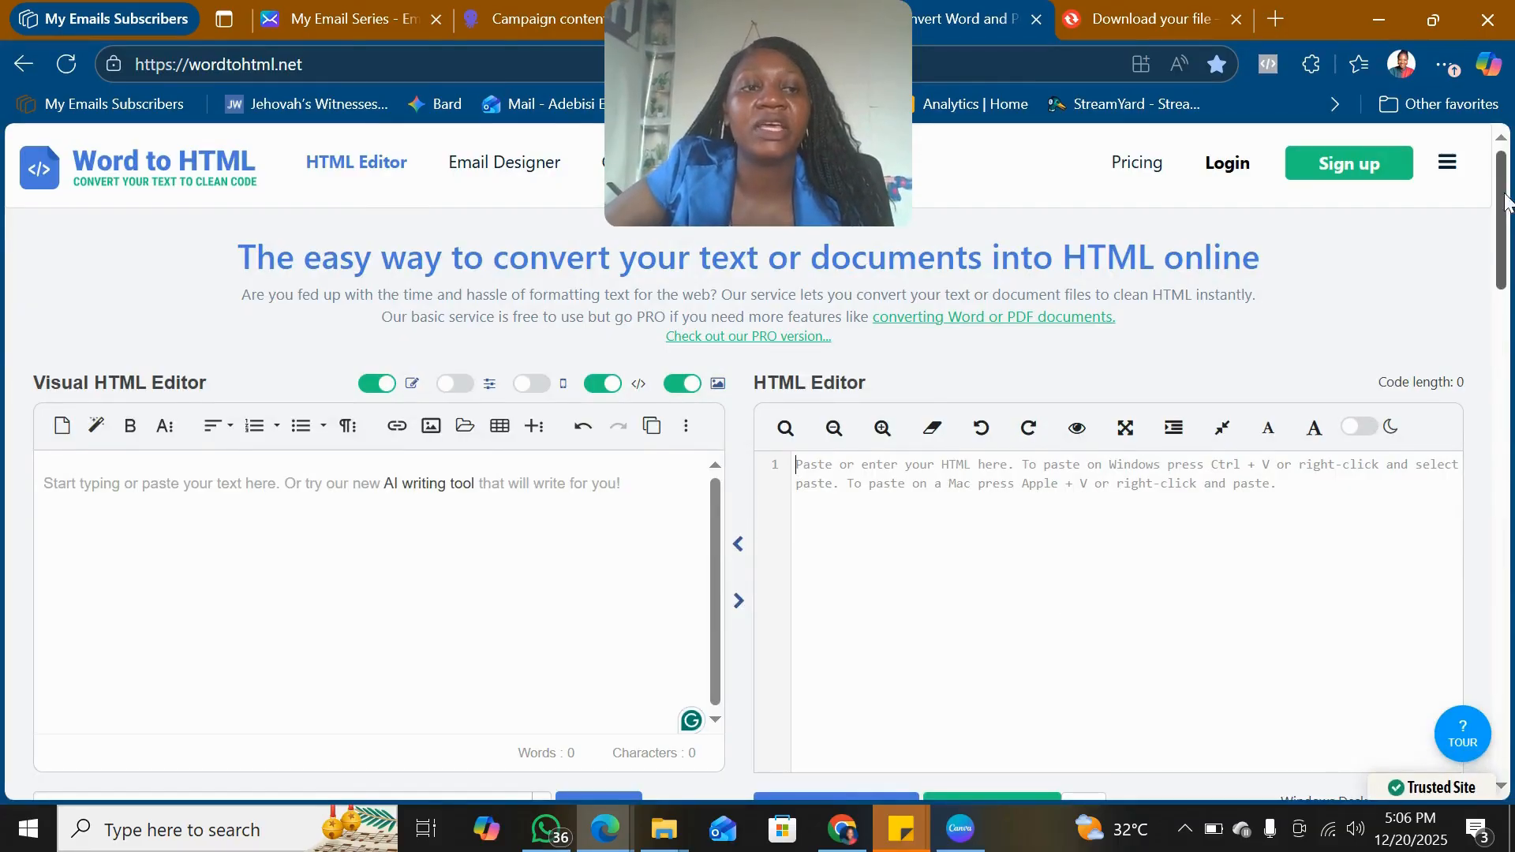
{"action": "scroll", "coordinate": [1503, 288], "scroll_direction": "down", "scroll_amount": 1}
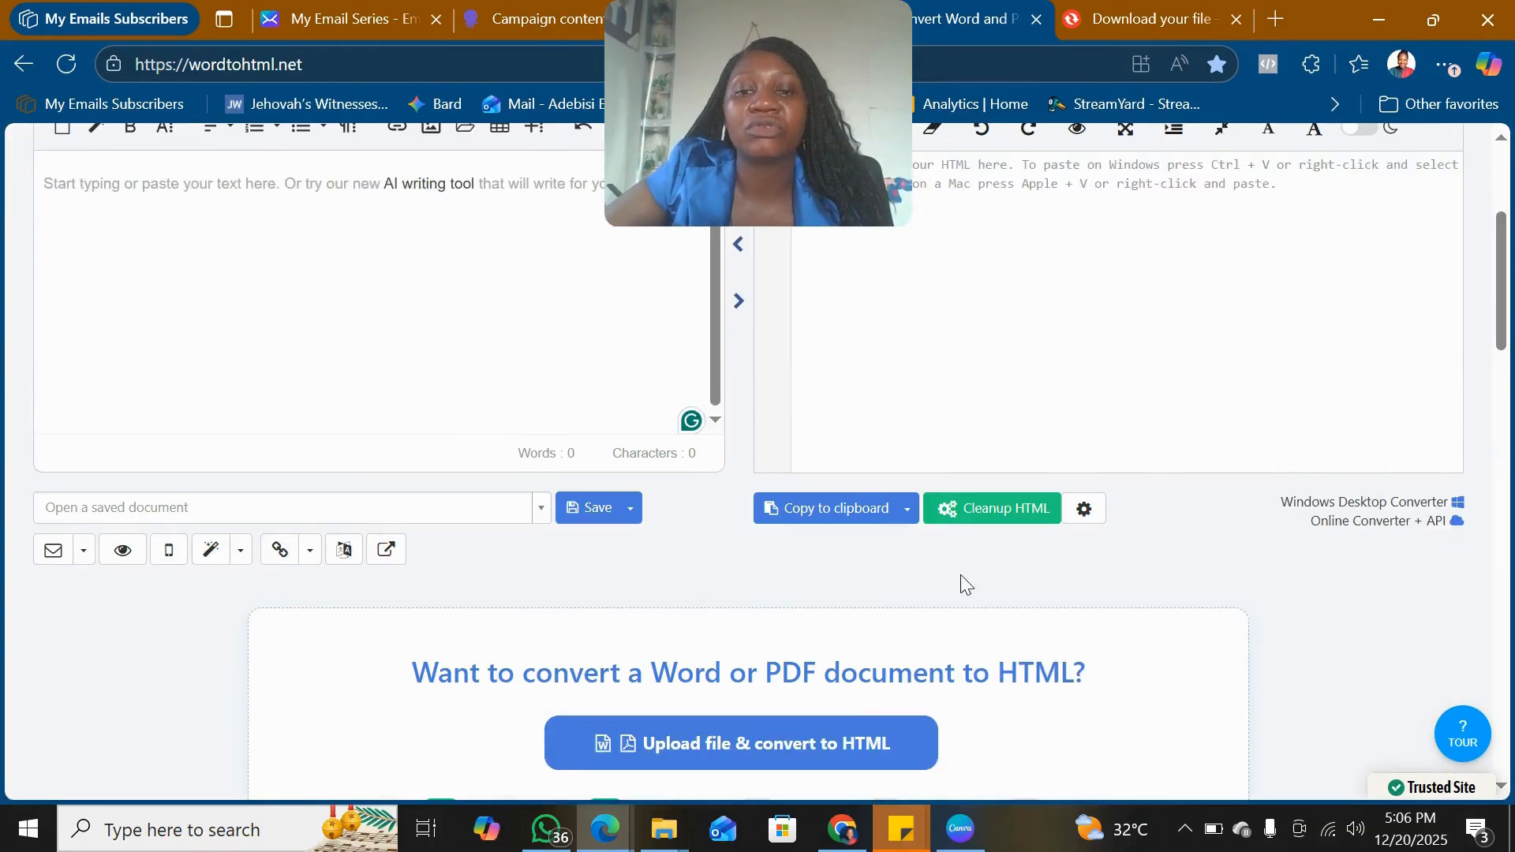
{"action": "left_click", "coordinate": [743, 746]}
{"action": "left_click", "coordinate": [331, 273]}
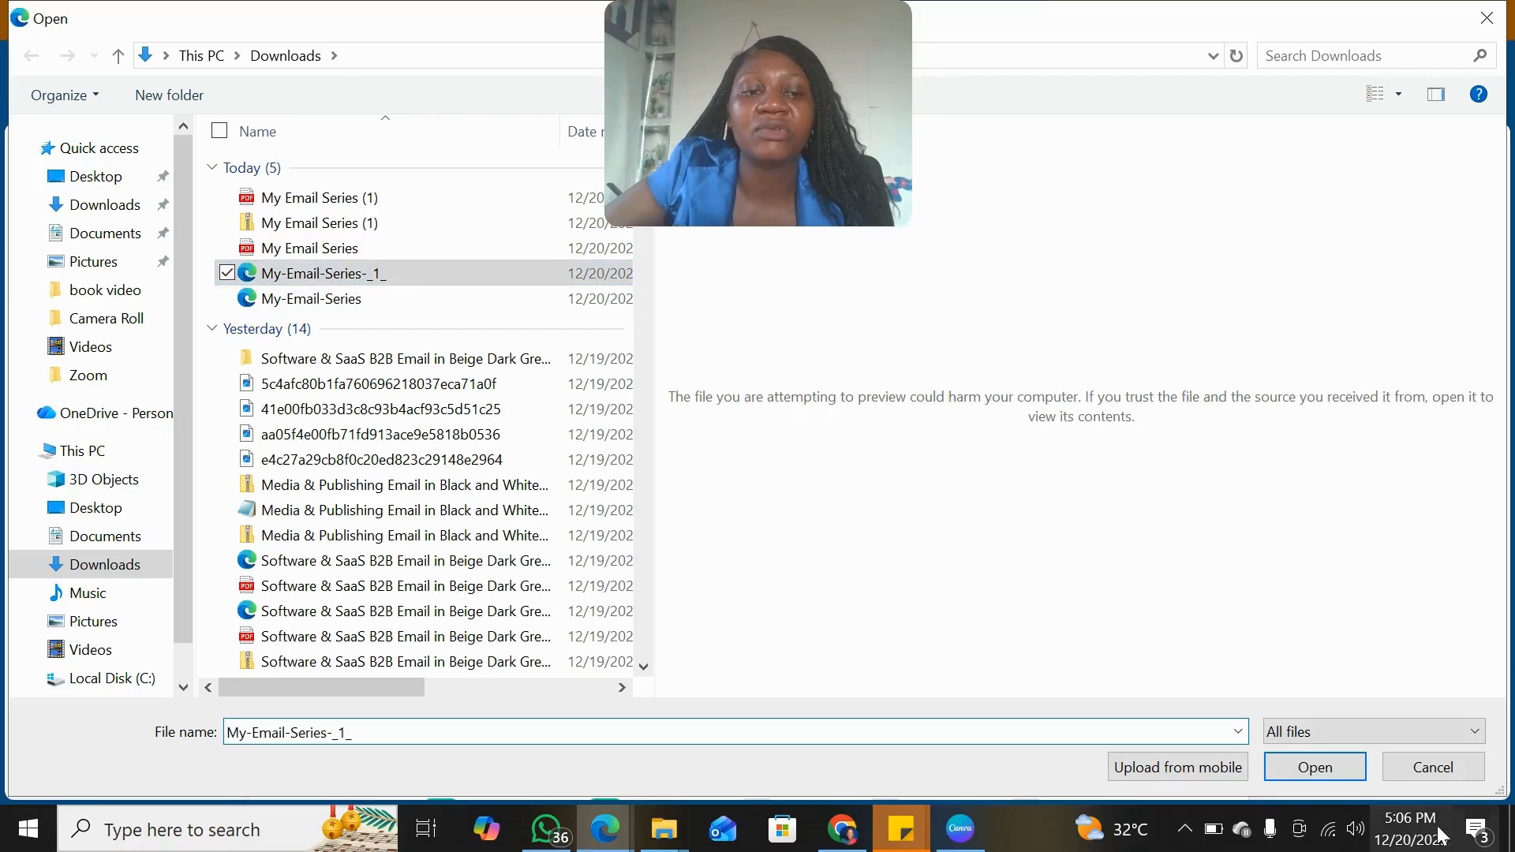
{"action": "left_click", "coordinate": [1312, 764]}
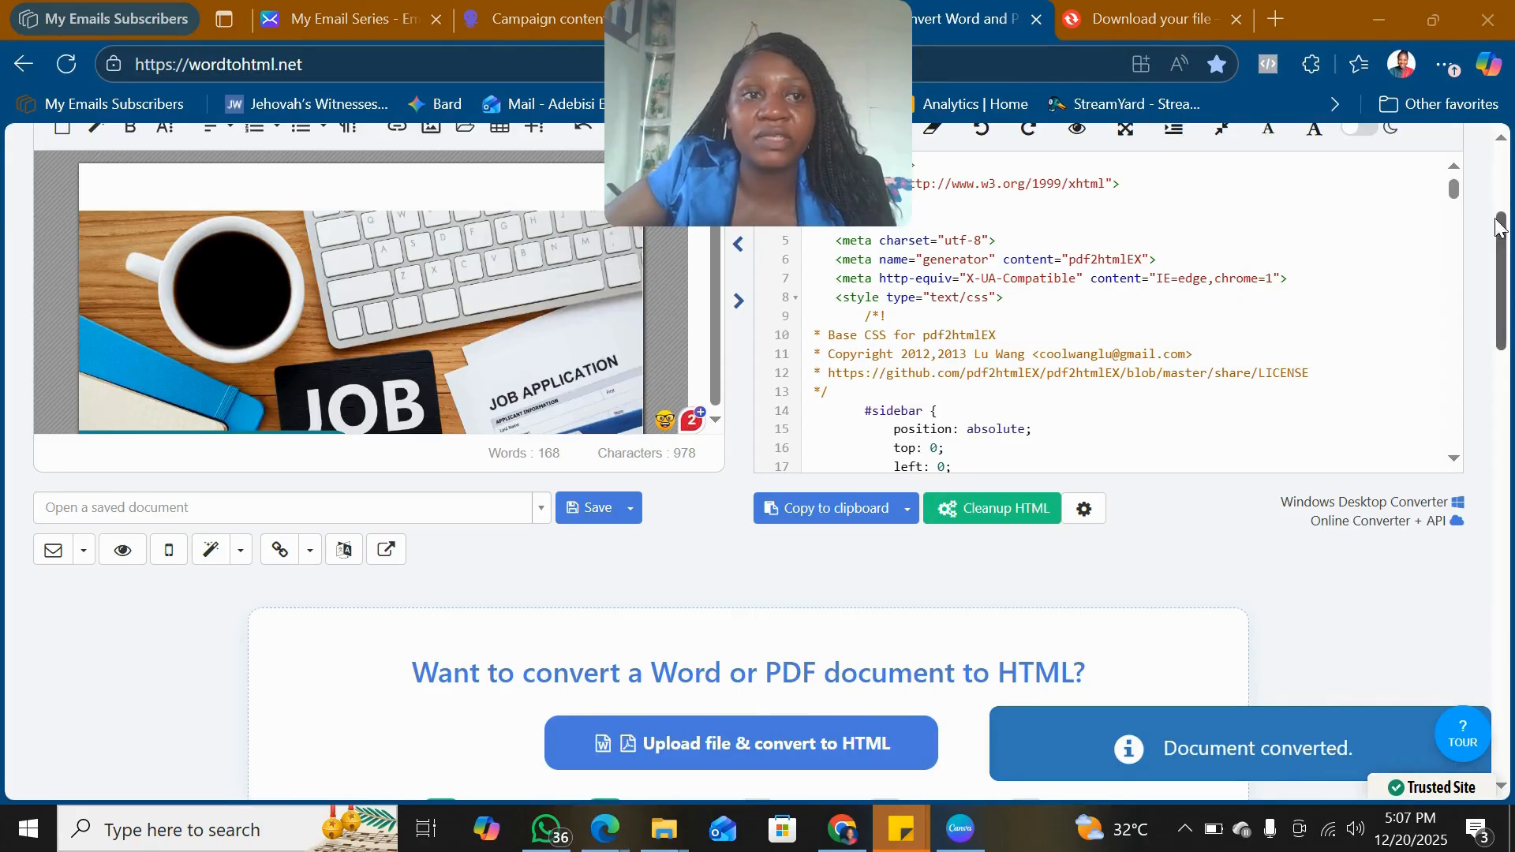
Review the converted email in the visual editor and copy its full HTML code to the clipboard
{"action": "left_click", "coordinate": [1502, 139]}
{"action": "left_click", "coordinate": [1502, 139]}
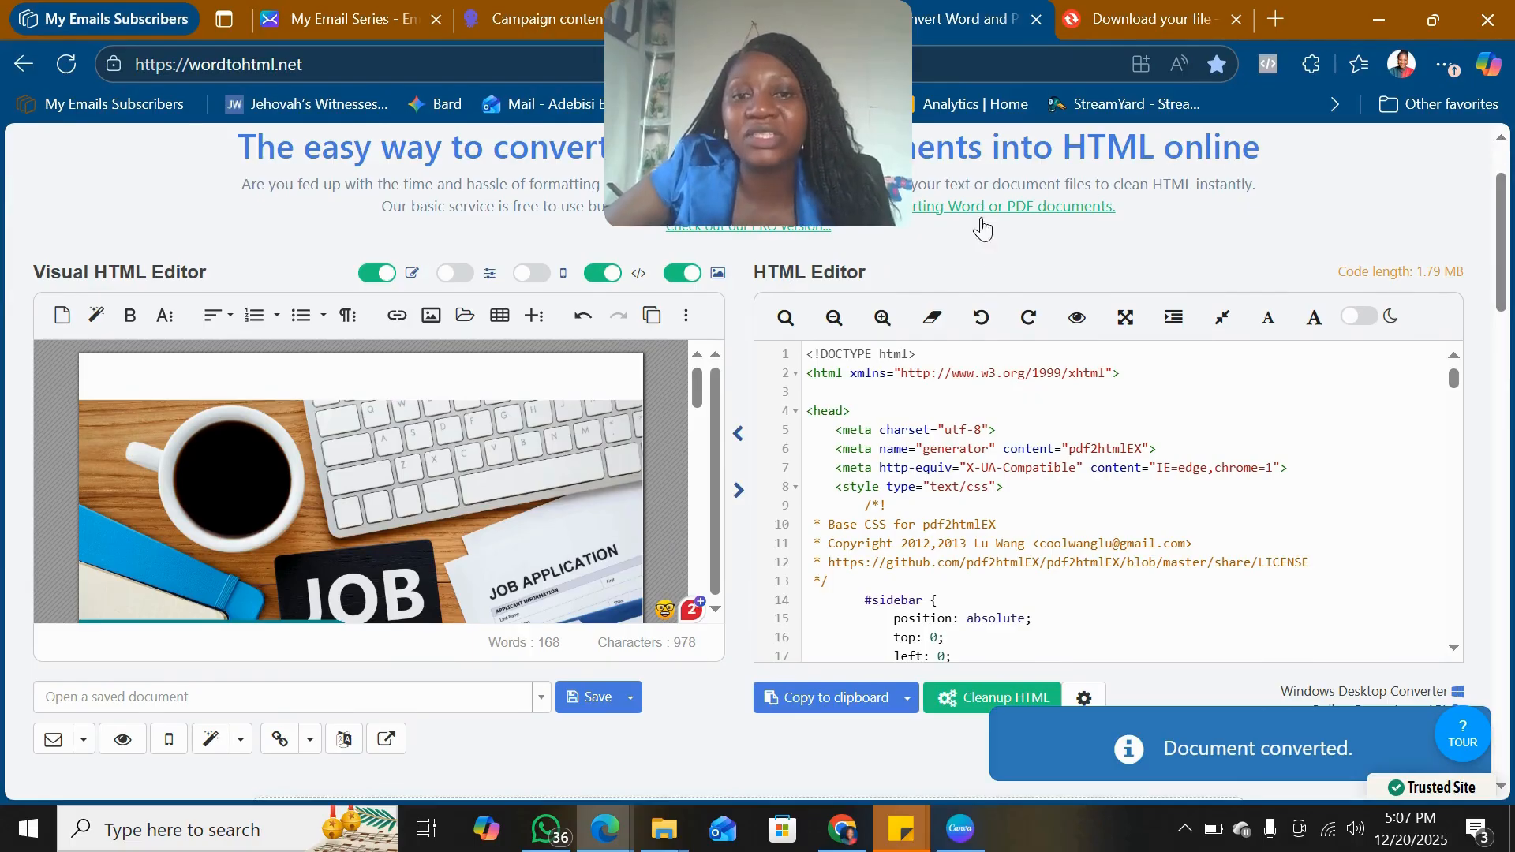
{"action": "left_click_drag", "start_coordinate": [697, 387], "coordinate": [695, 597]}
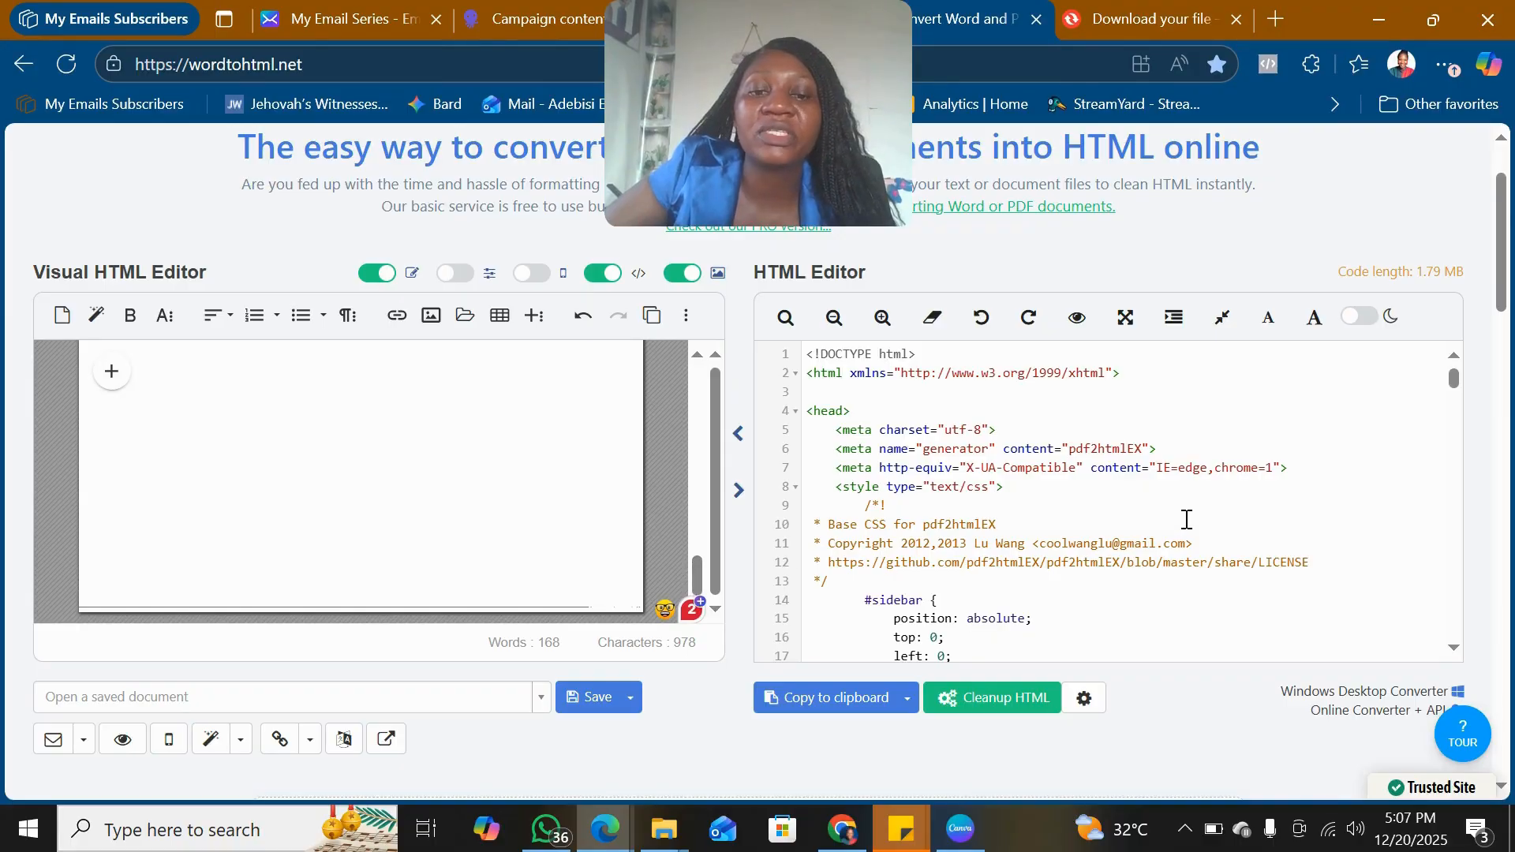
{"action": "left_click", "coordinate": [837, 710]}
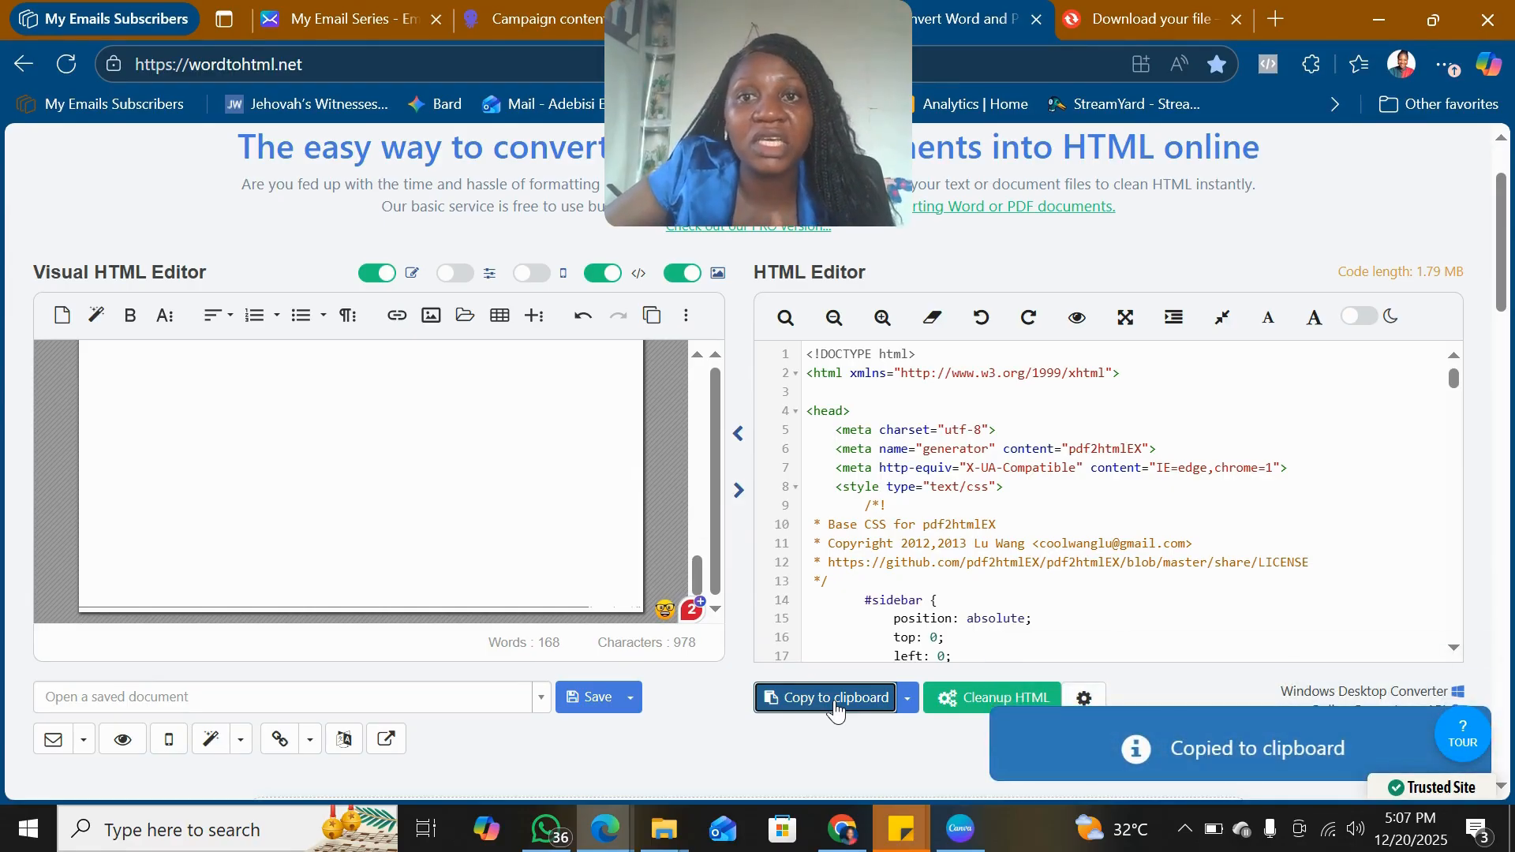
Switch to the EmailOctopus campaign, paste the copied HTML into the empty content code editor and check the preview down to its end
{"action": "left_click", "coordinate": [502, 8]}
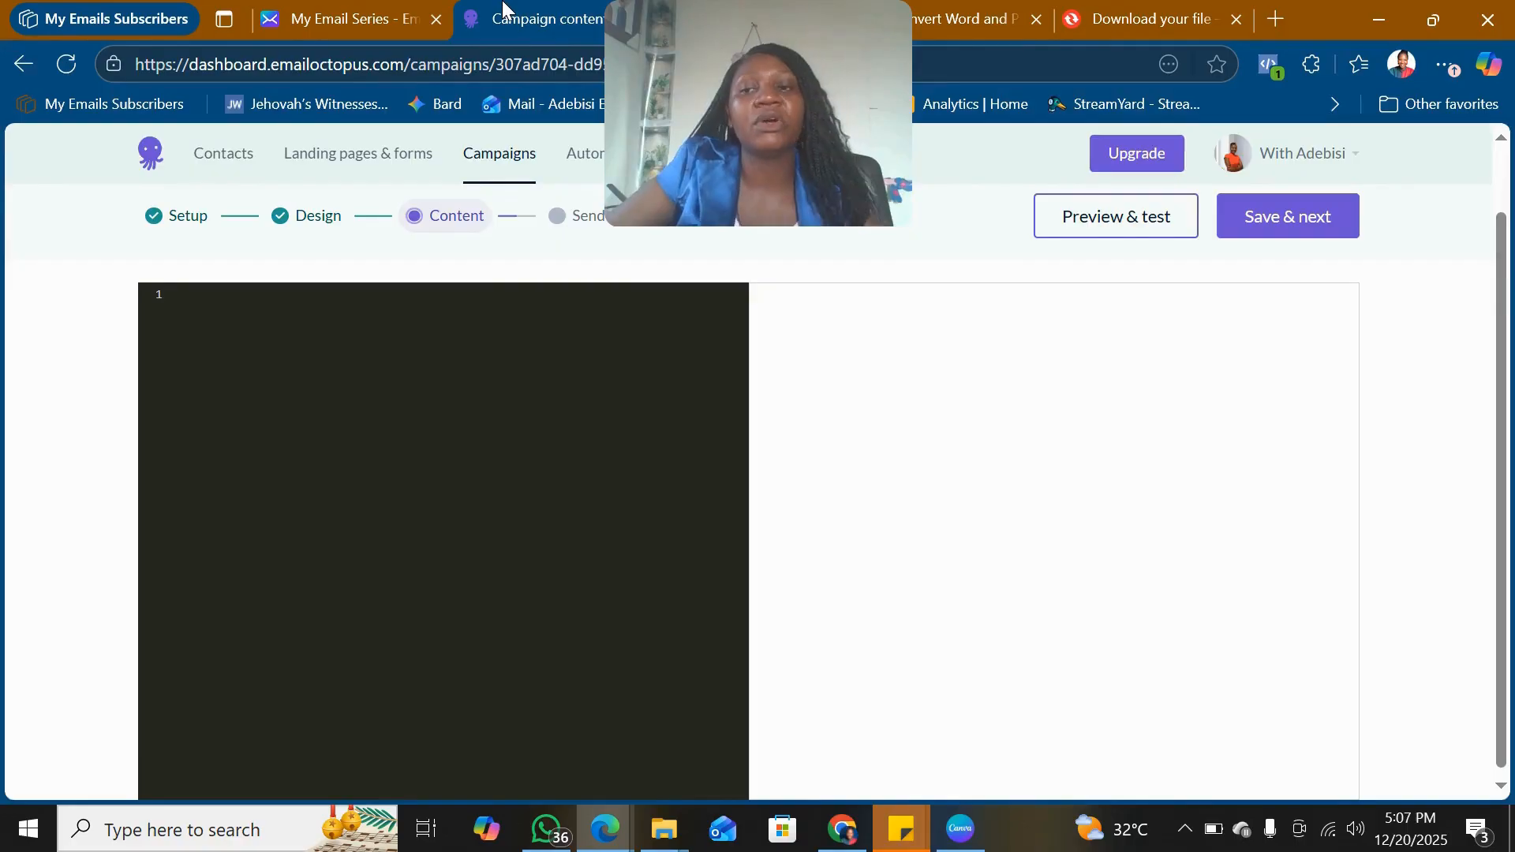
{"action": "left_click", "coordinate": [372, 357]}
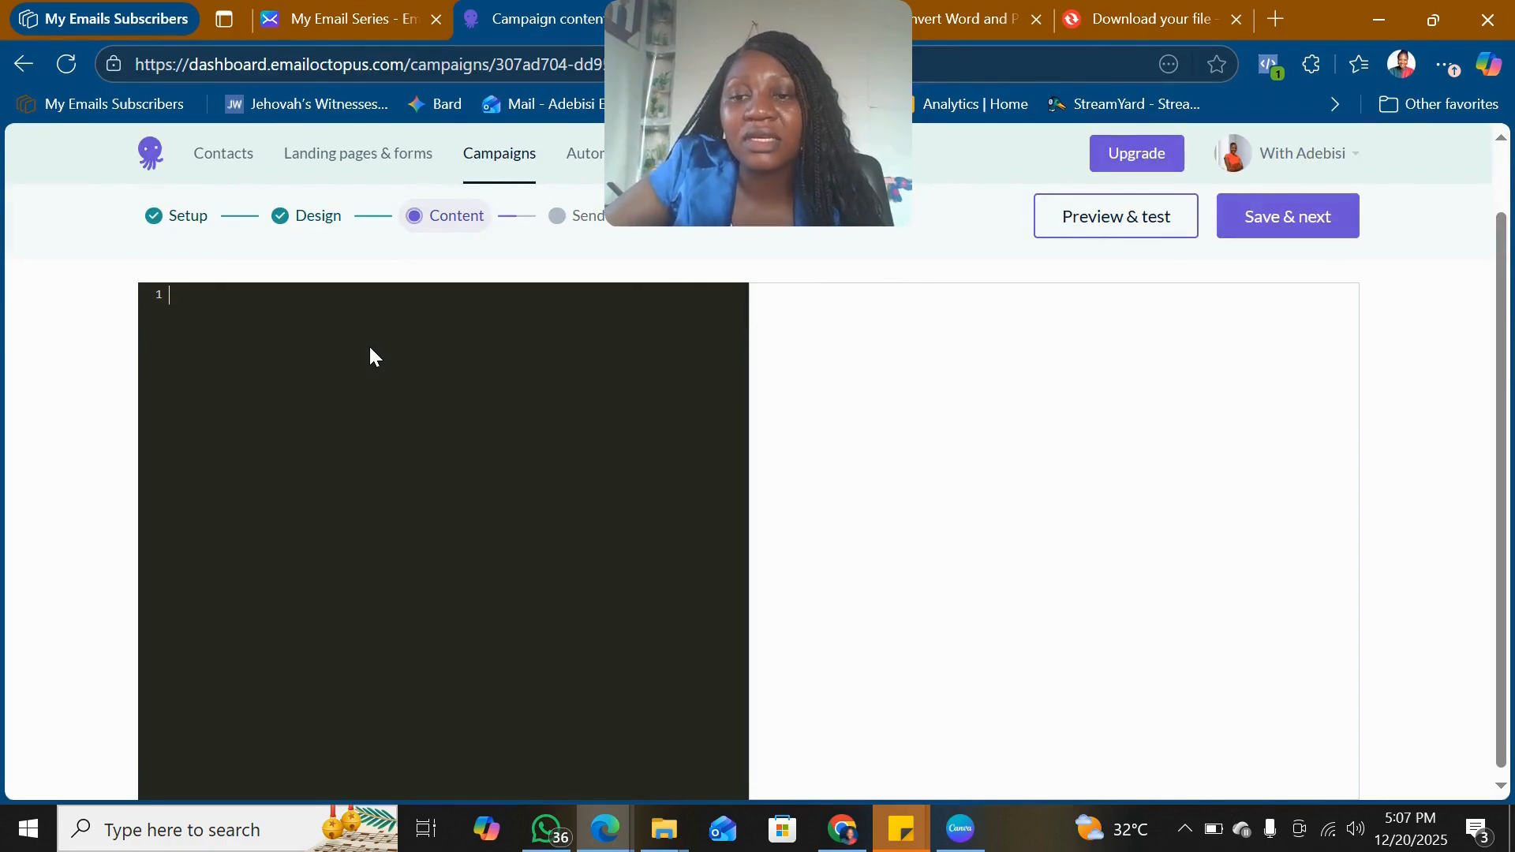
{"action": "key", "text": "ctrl+v"}
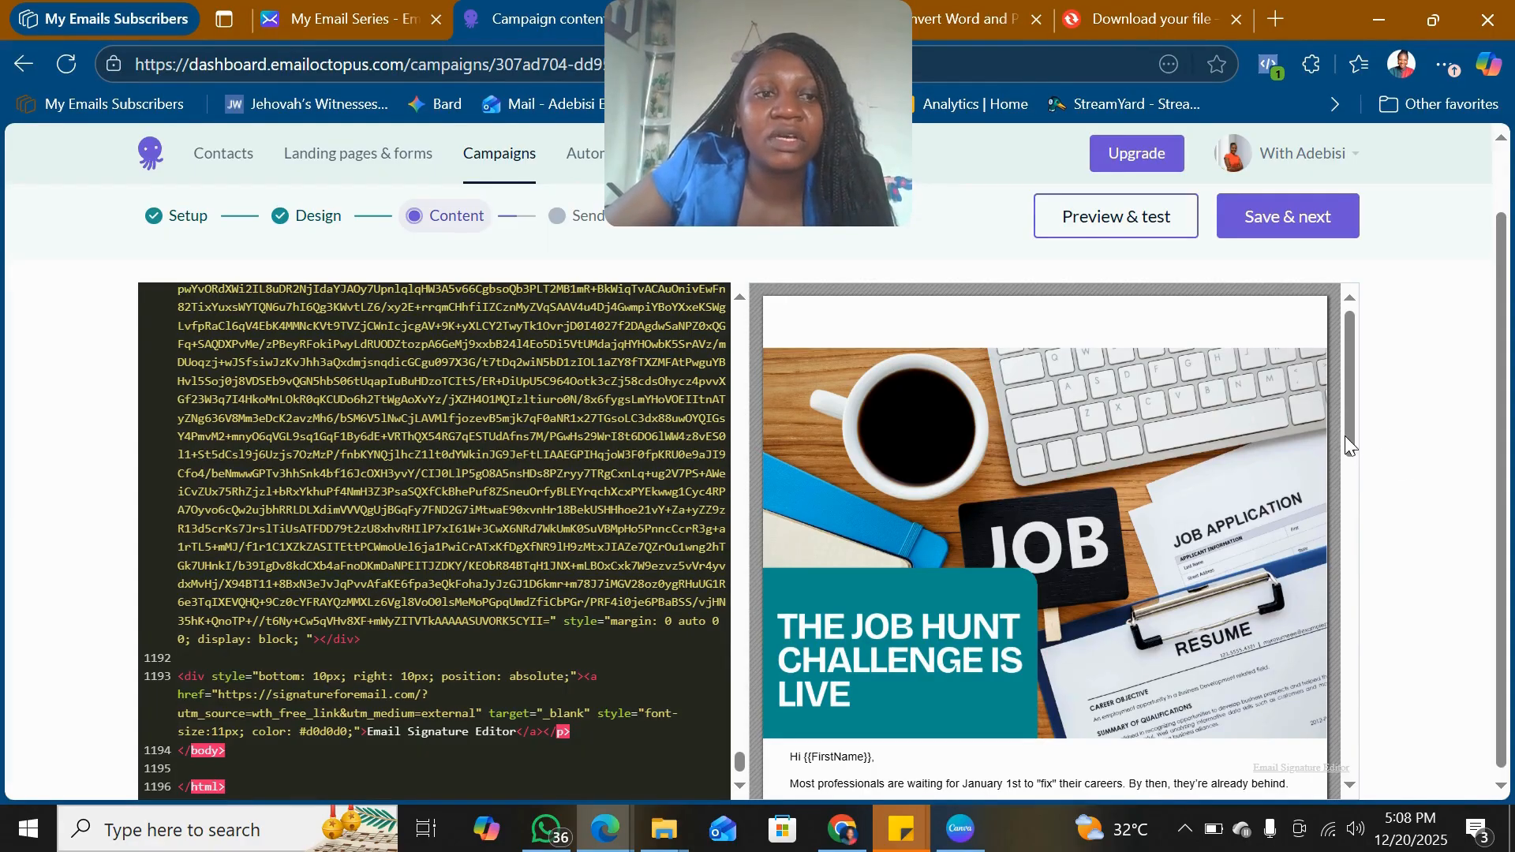
{"action": "left_click_drag", "start_coordinate": [1346, 438], "coordinate": [1351, 697]}
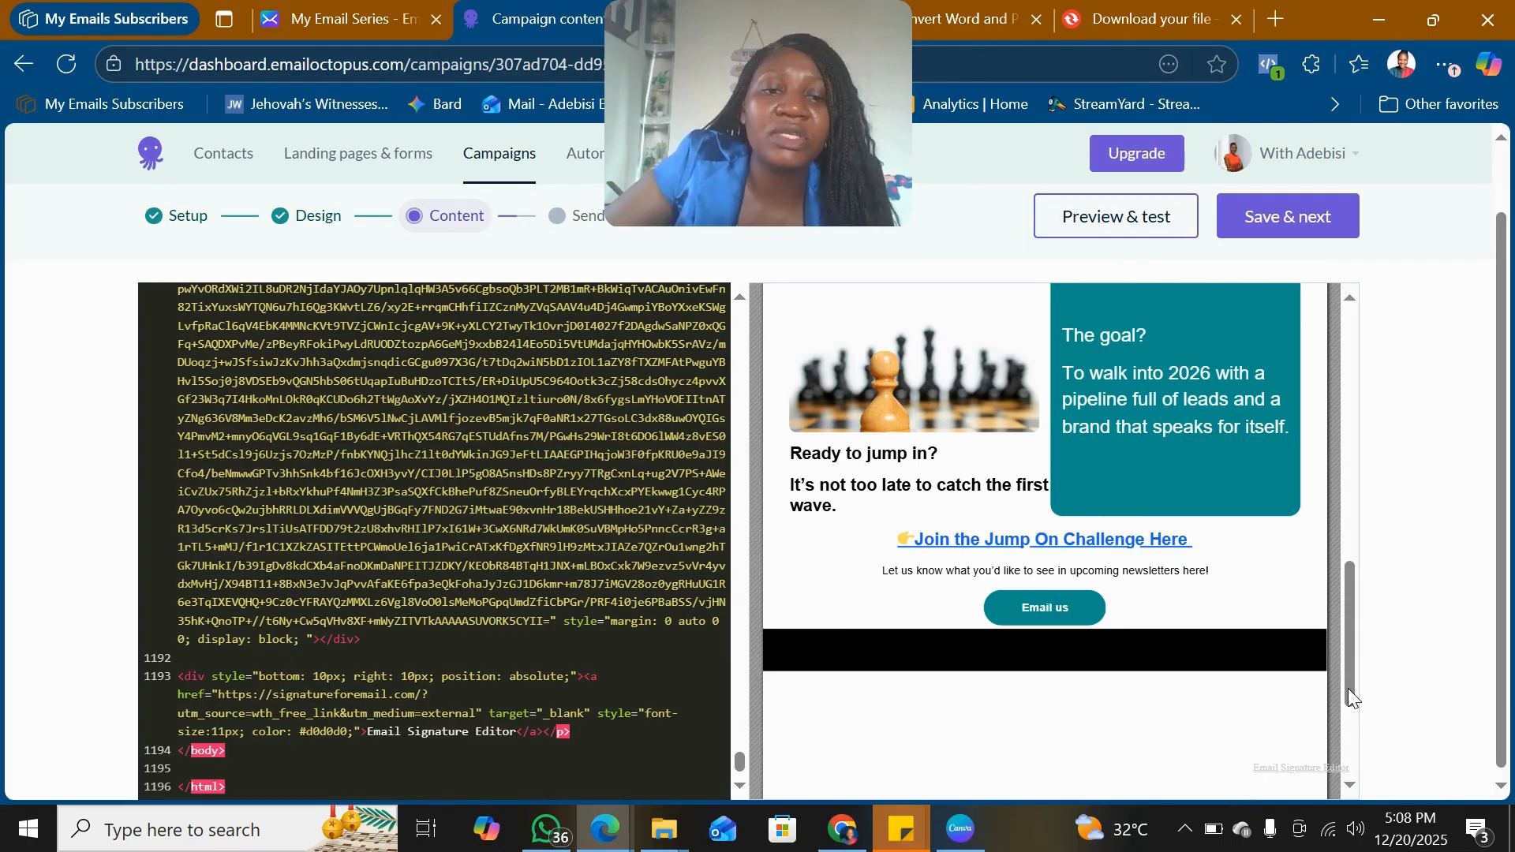
{"action": "left_click_drag", "start_coordinate": [1347, 688], "coordinate": [1346, 731]}
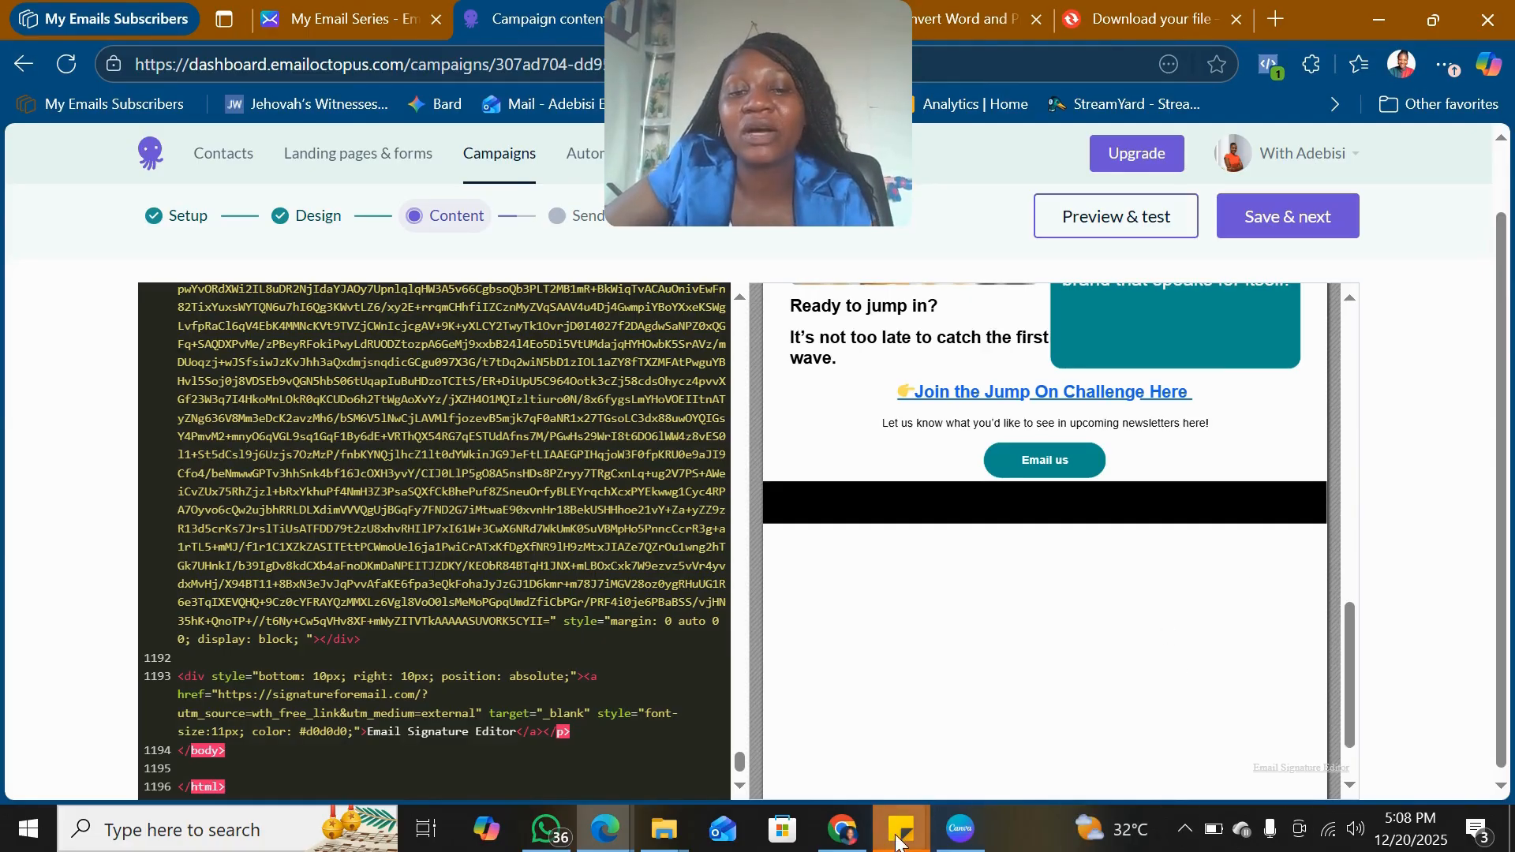
Switch to Sticky Notes and copy the footer code under "MY email footer", from the Footer comment to the closing tr tag
{"action": "mouse_move", "coordinate": [907, 836]}
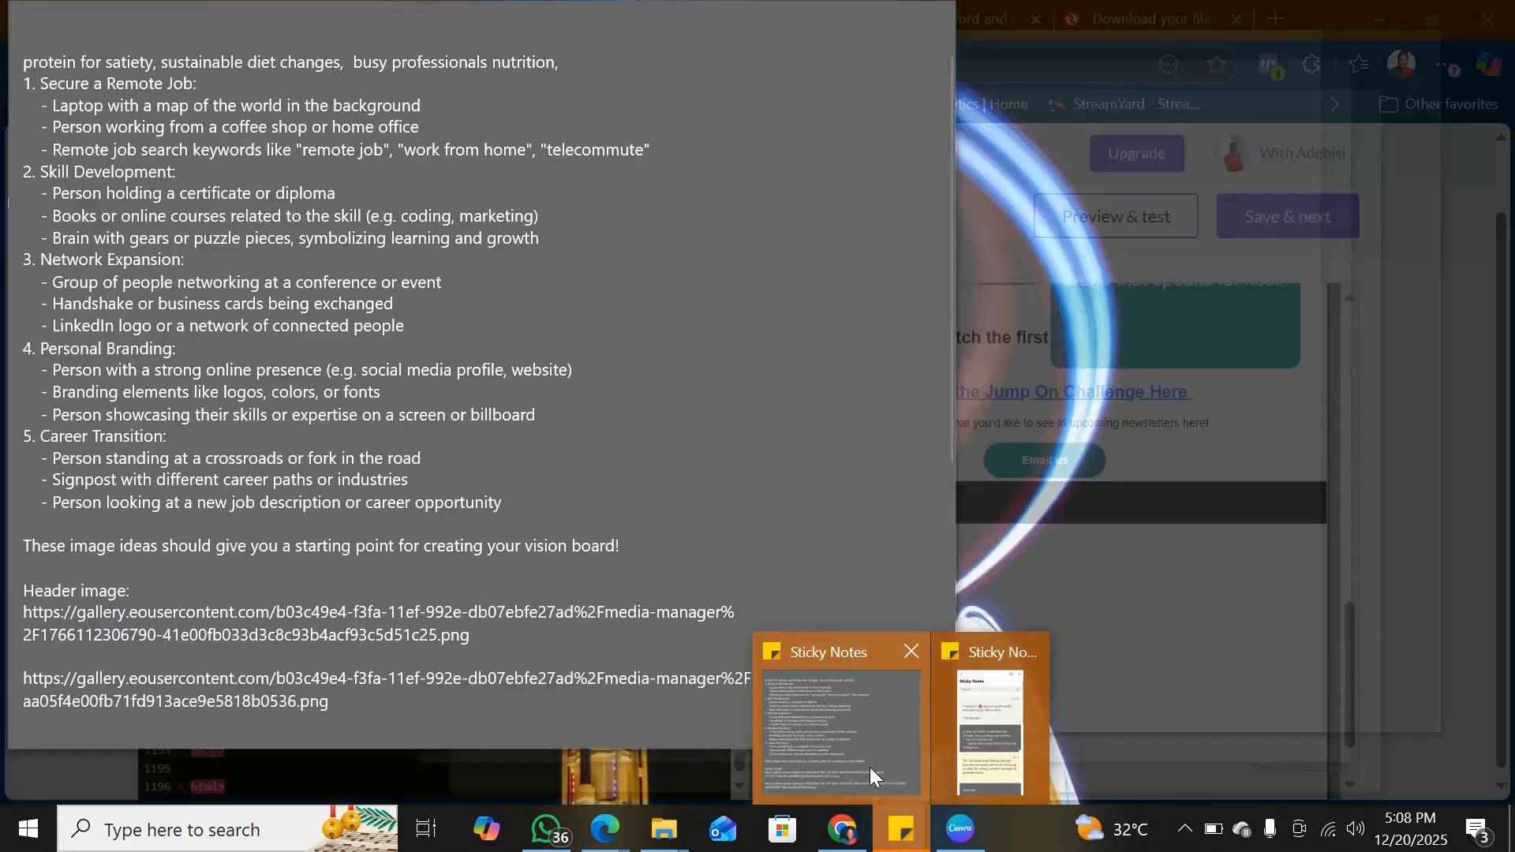
{"action": "left_click", "coordinate": [869, 767]}
{"action": "left_click", "coordinate": [255, 596]}
{"action": "key", "text": "Down"}
{"action": "key", "text": "Down"}
{"action": "key", "text": "Down"}
{"action": "key", "text": "Down"}
{"action": "key", "text": "Down"}
{"action": "key", "text": "Down"}
{"action": "key", "text": "Down"}
{"action": "key", "text": "Down"}
{"action": "key", "text": "Down"}
{"action": "key", "text": "Down"}
{"action": "key", "text": "Down"}
{"action": "key", "text": "Down"}
{"action": "key", "text": "Down"}
{"action": "key", "text": "Down"}
{"action": "key", "text": "Down"}
{"action": "key", "text": "Down"}
{"action": "key", "text": "Down"}
{"action": "key", "text": "Down"}
{"action": "key", "text": "Down"}
{"action": "key", "text": "Down"}
{"action": "key", "text": "Down"}
{"action": "key", "text": "Down"}
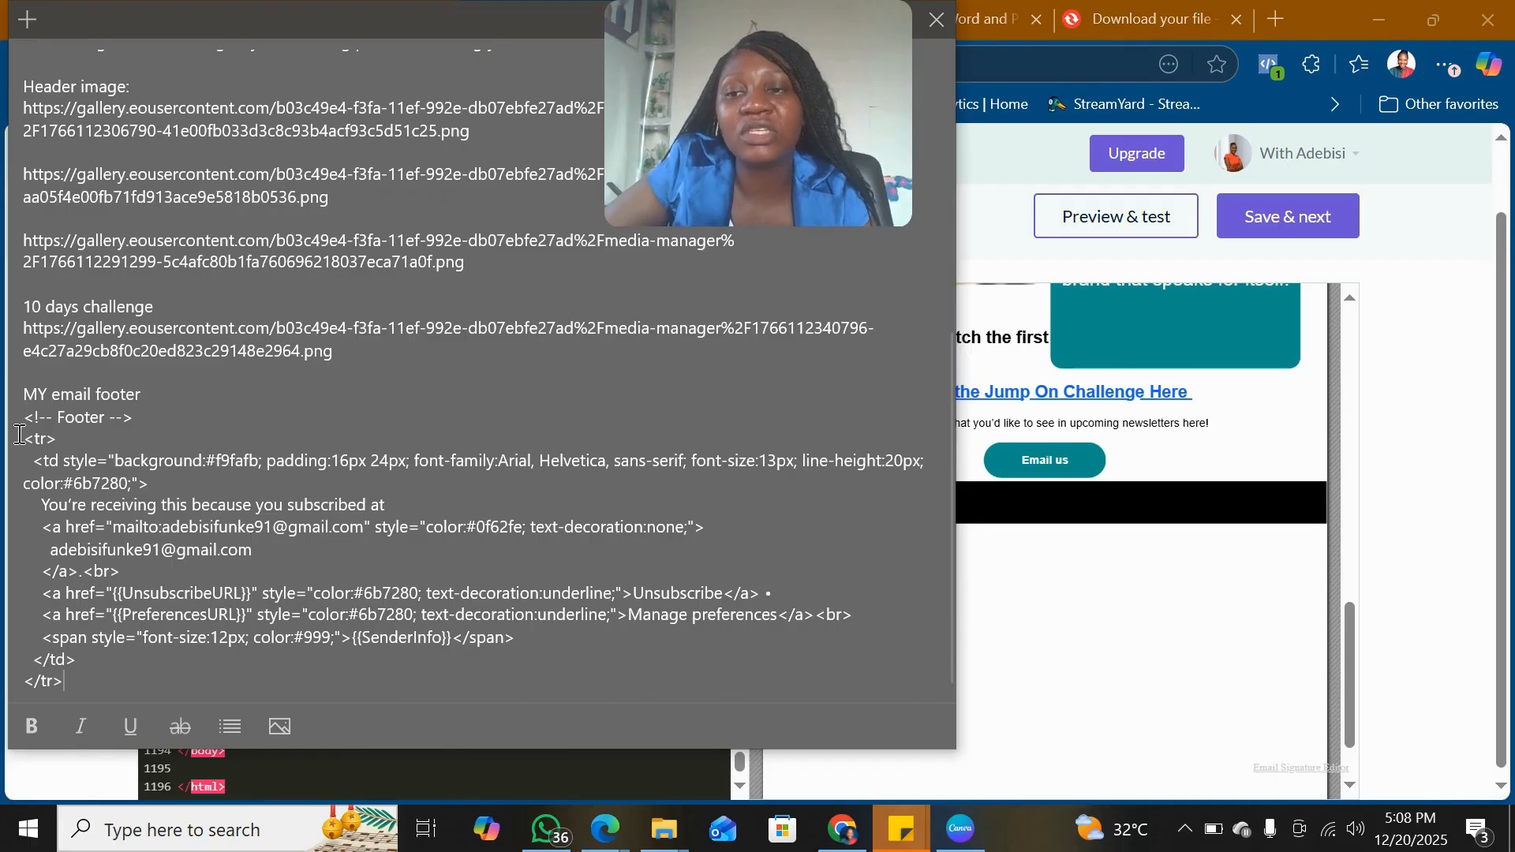
{"action": "left_click_drag", "start_coordinate": [24, 422], "coordinate": [68, 730]}
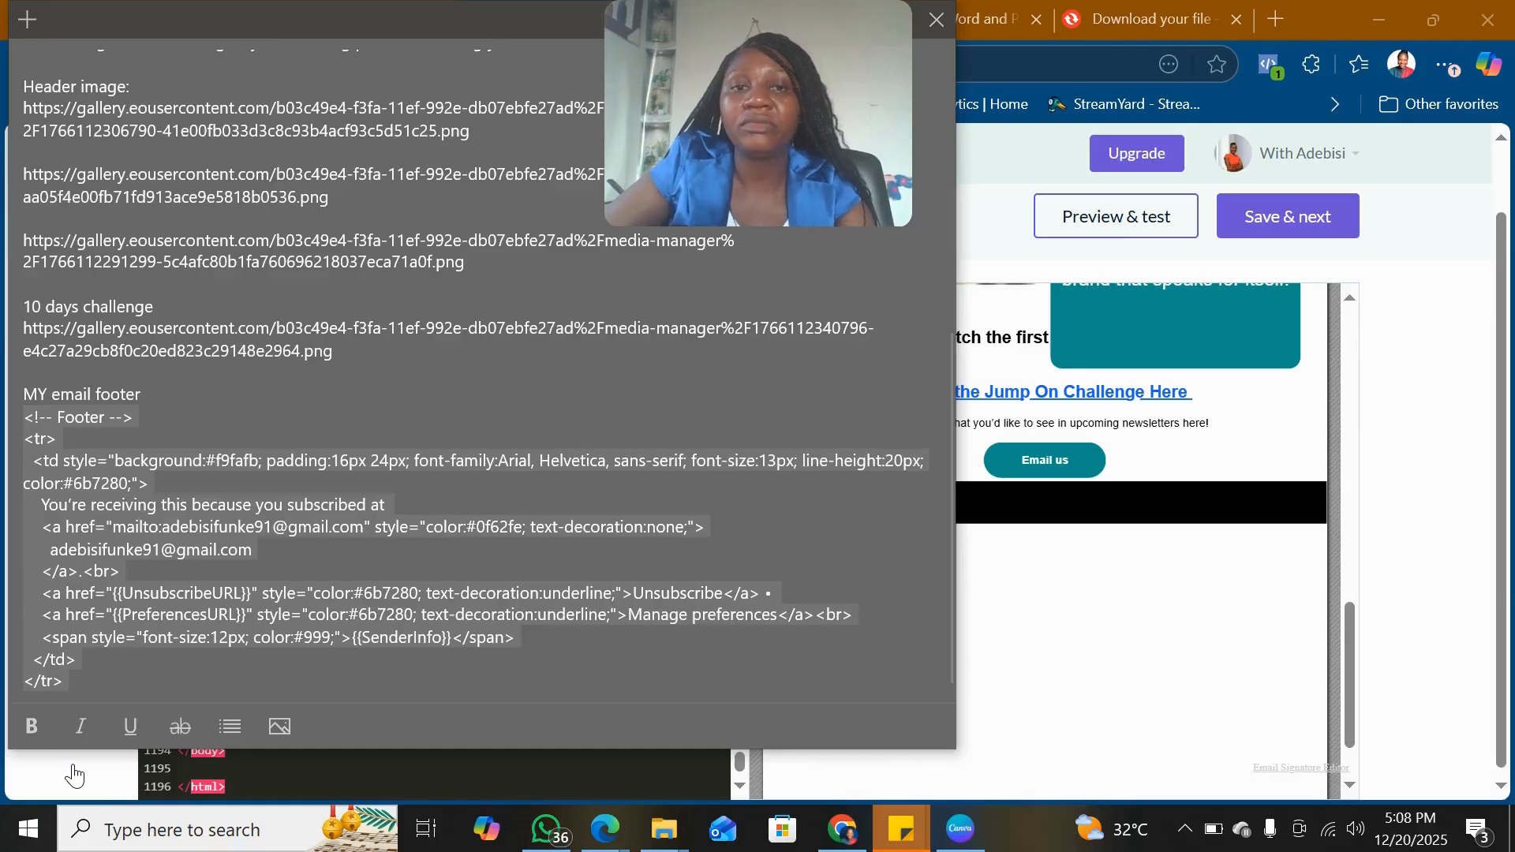
Return to the EmailOctopus campaign, paste the footer code after the closing html tag and check the footer in the preview
{"action": "left_click", "coordinate": [1083, 770]}
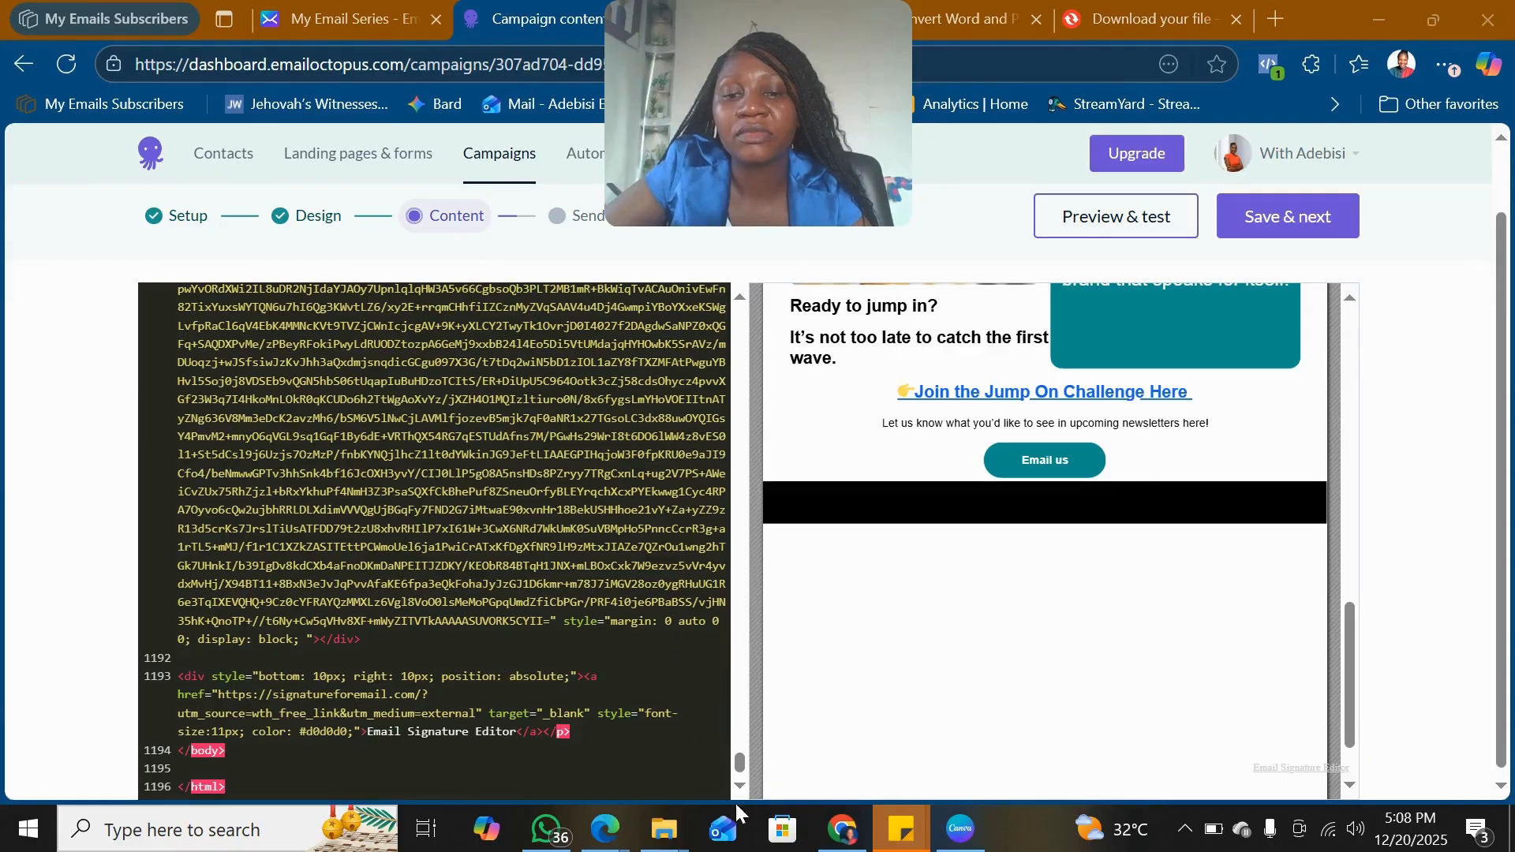
{"action": "left_click", "coordinate": [739, 774]}
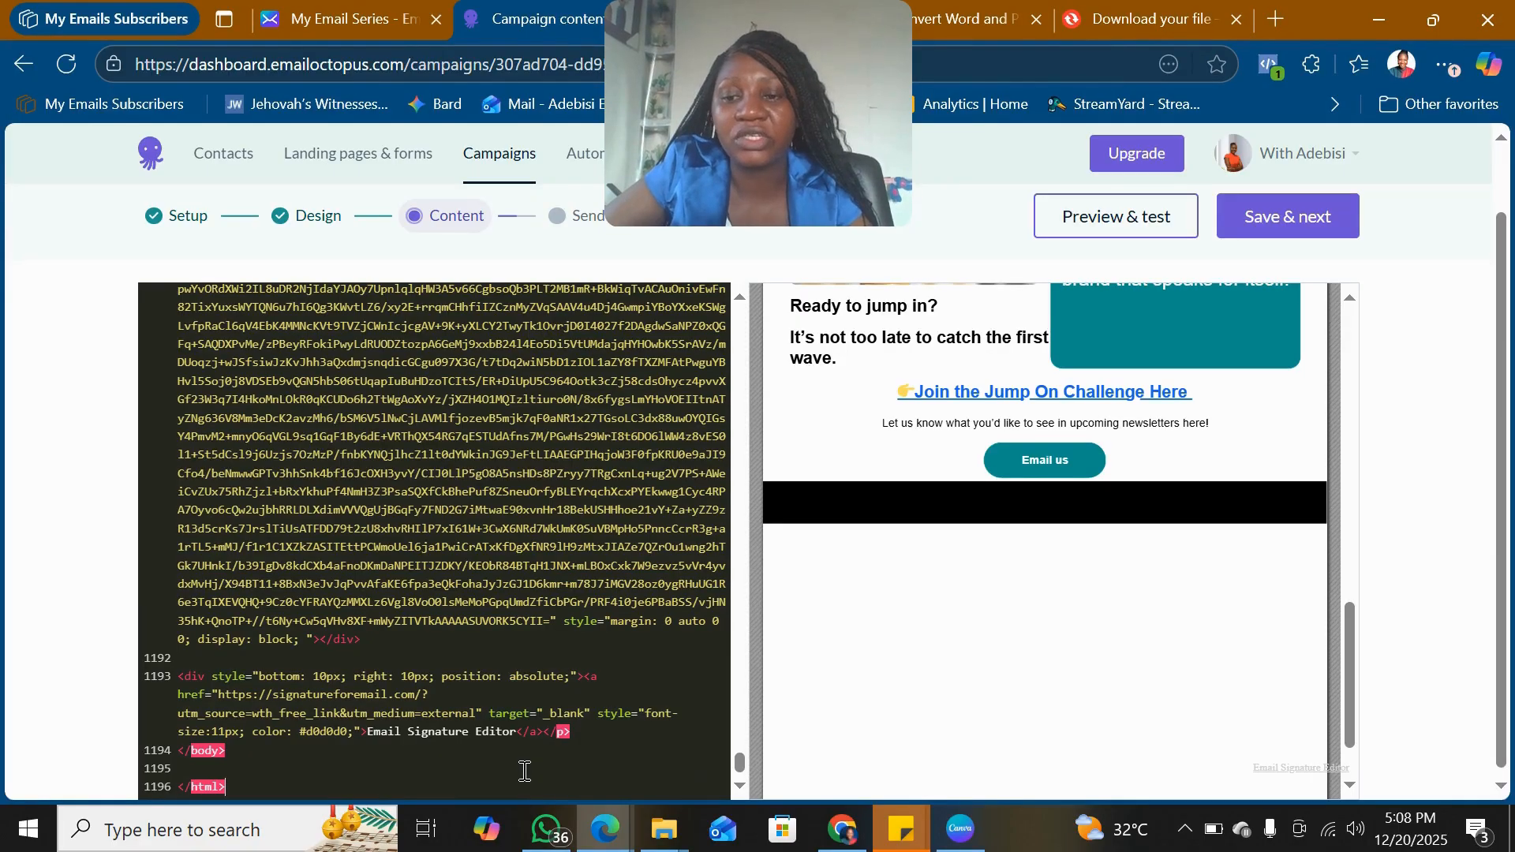
{"action": "key", "text": "ctrl+v"}
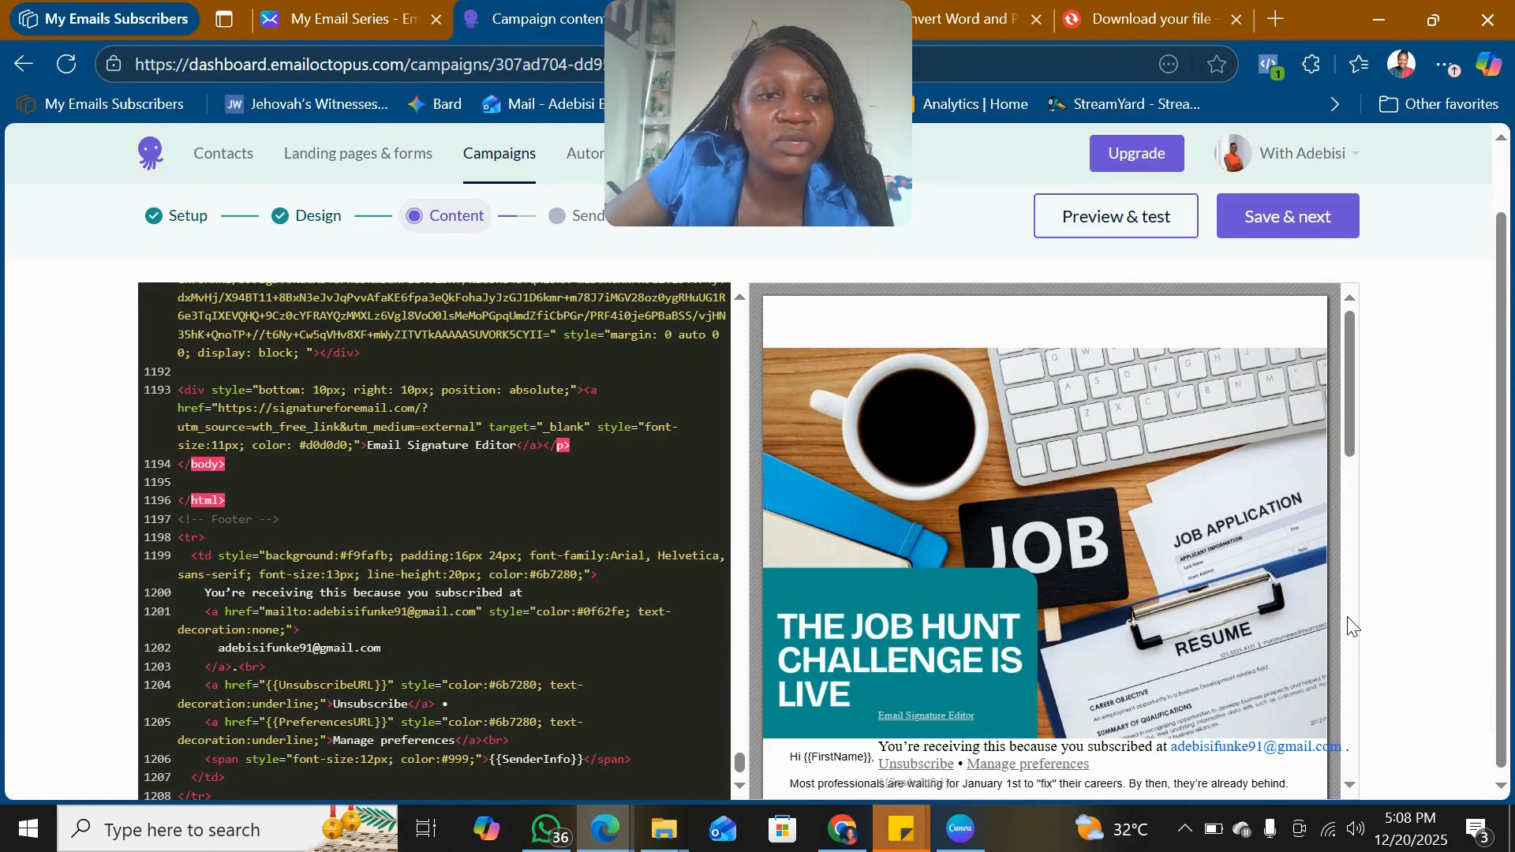
{"action": "scroll", "coordinate": [1346, 616], "scroll_direction": "down", "scroll_amount": 10}
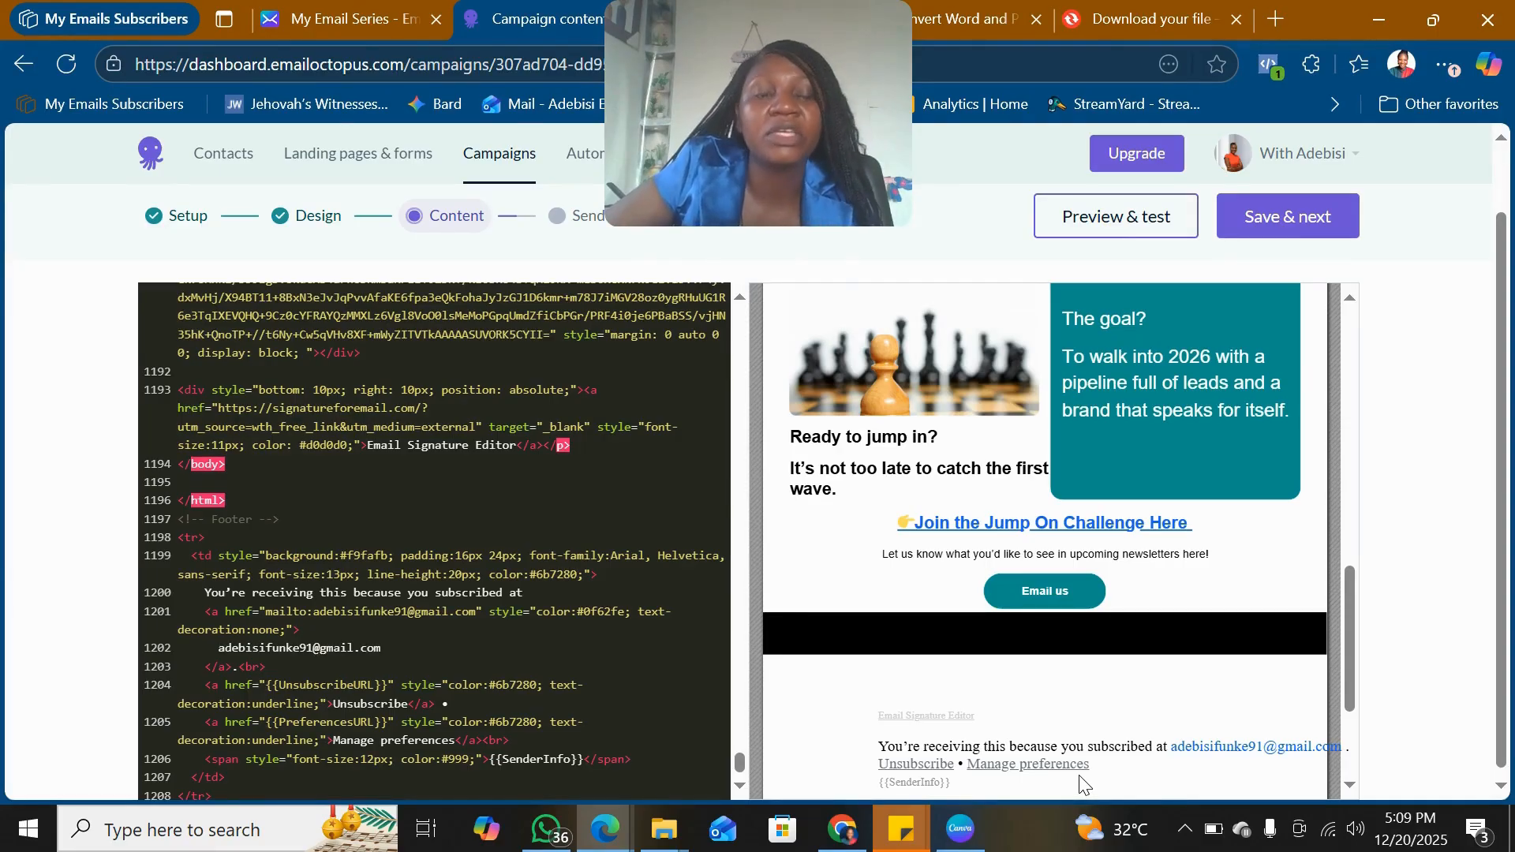
Open the campaign's full preview and check the Job Hunt Challenge email in the mobile layout
{"action": "left_click", "coordinate": [1112, 211]}
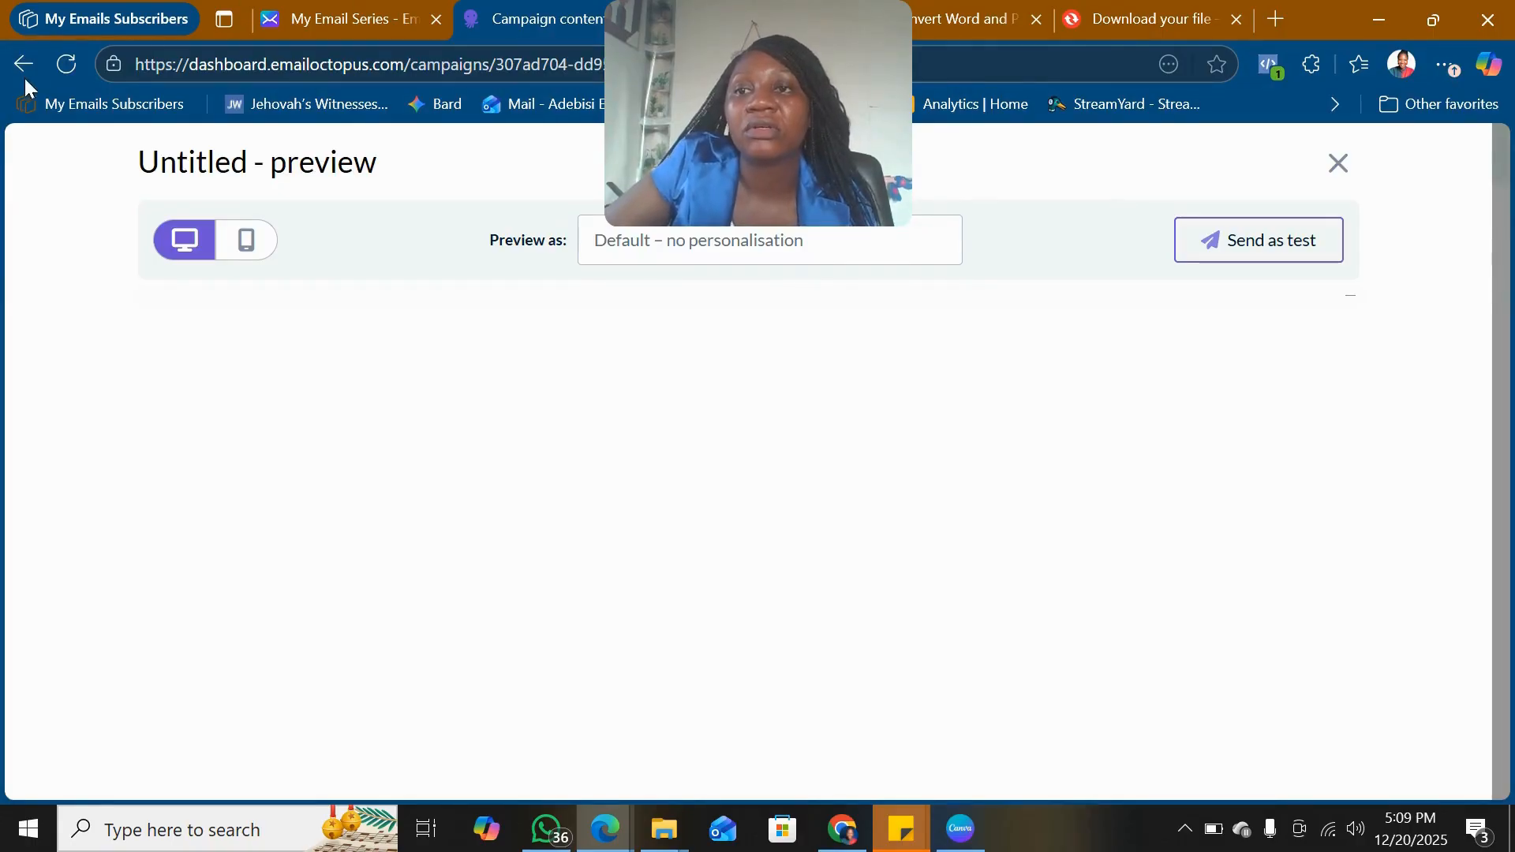
{"action": "left_click", "coordinate": [78, 15]}
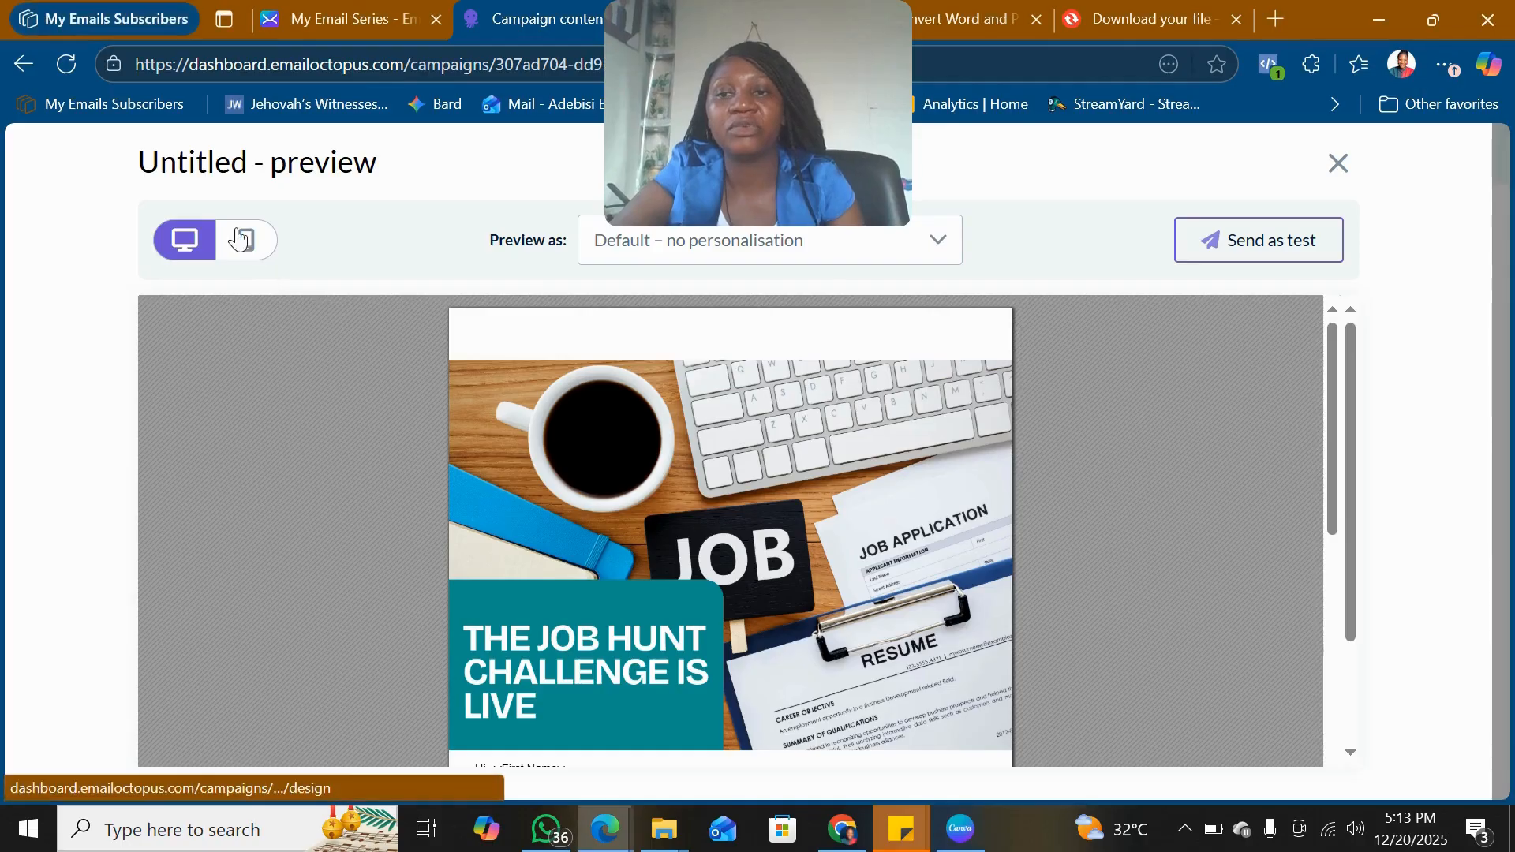
{"action": "left_click", "coordinate": [253, 261]}
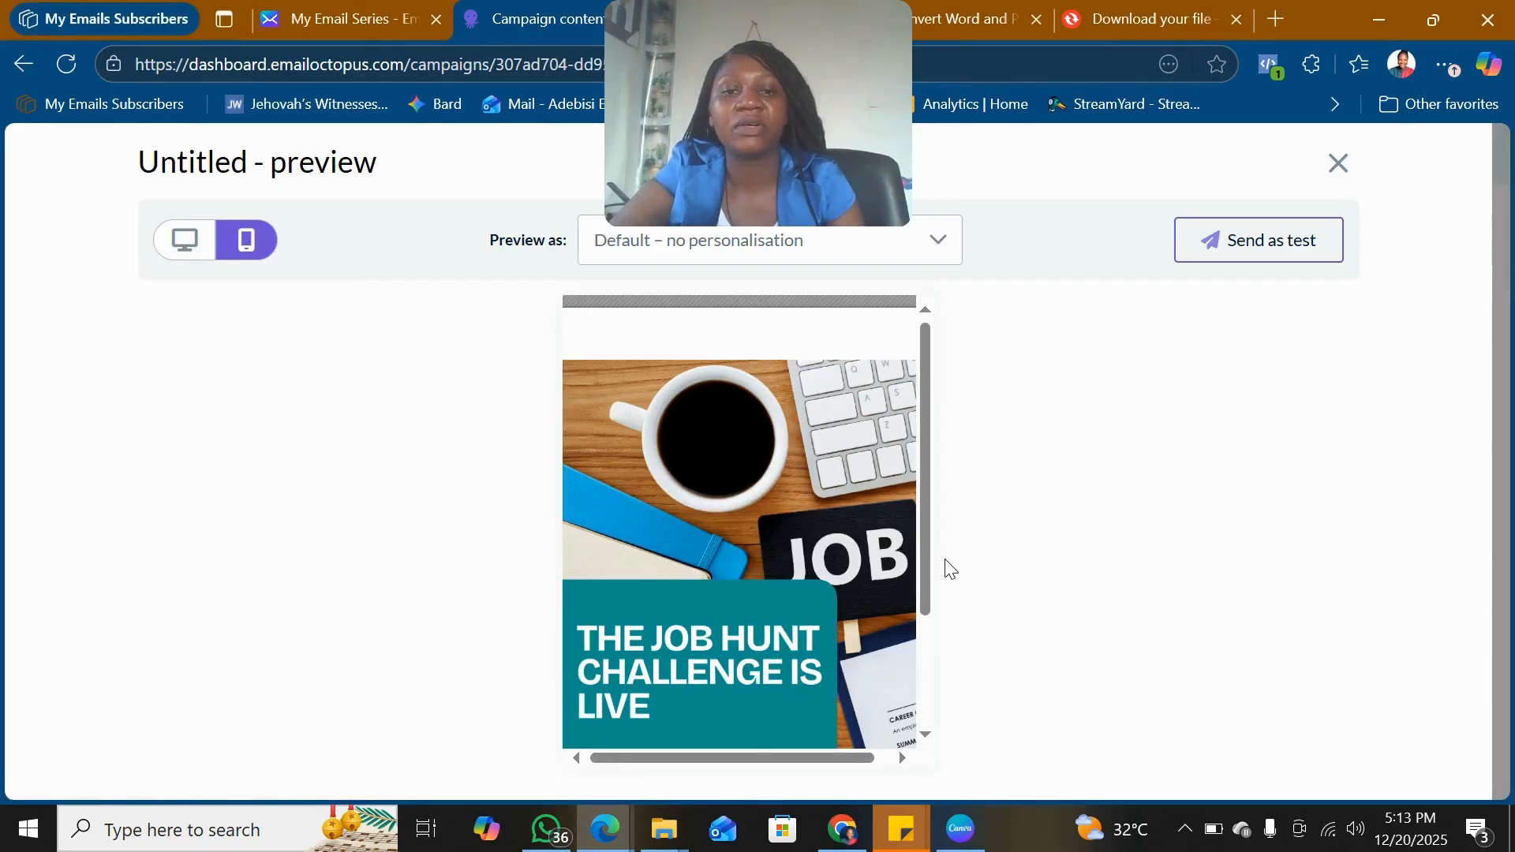
{"action": "left_click_drag", "start_coordinate": [929, 576], "coordinate": [937, 501]}
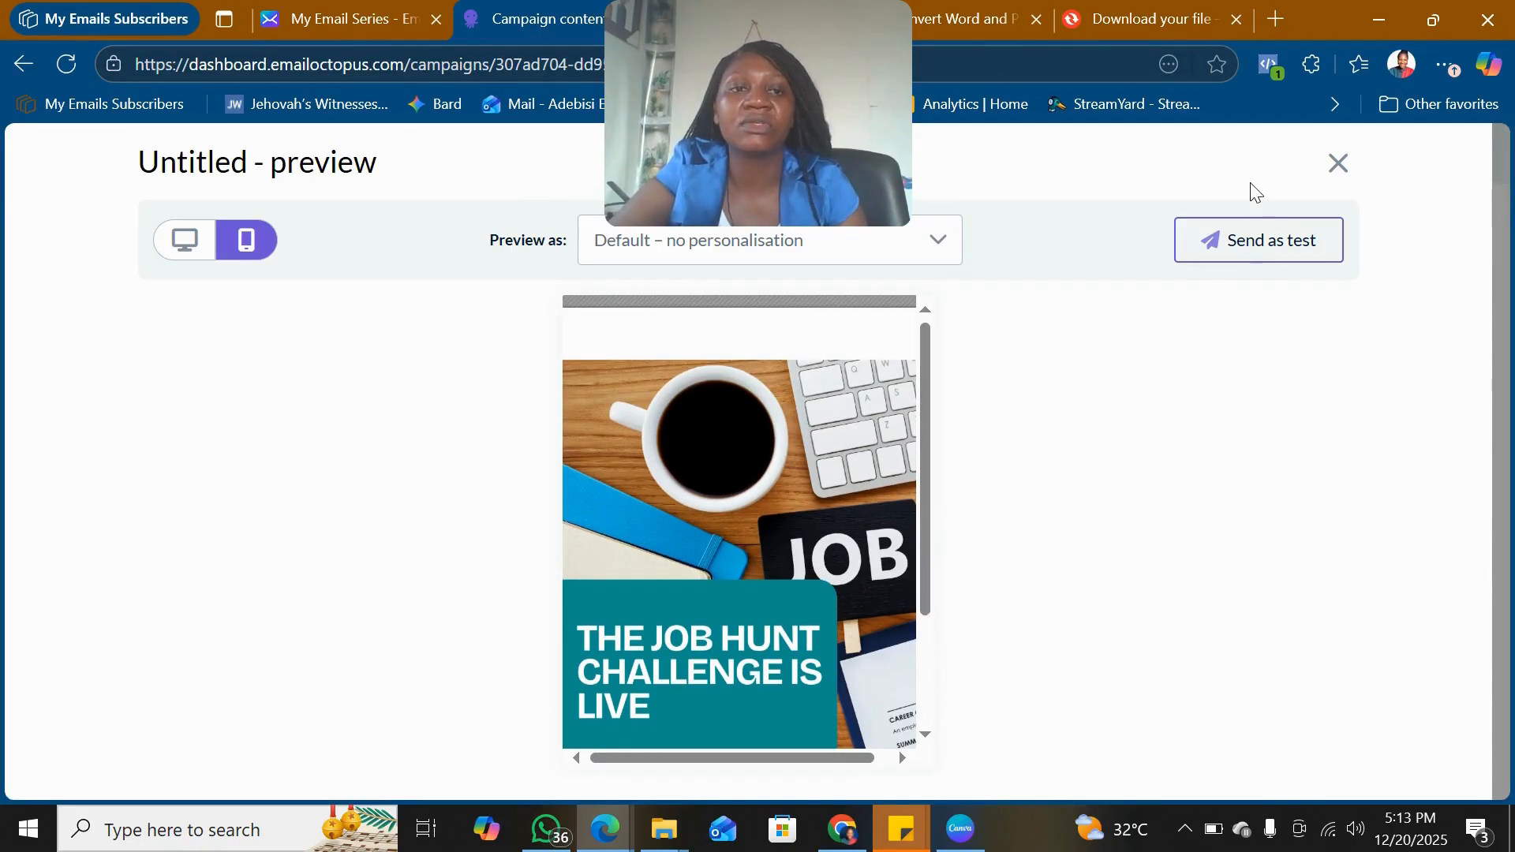
Send a test of the campaign to the prefilled recipient address without a personal message and close the confirmation
{"action": "left_click", "coordinate": [1241, 244]}
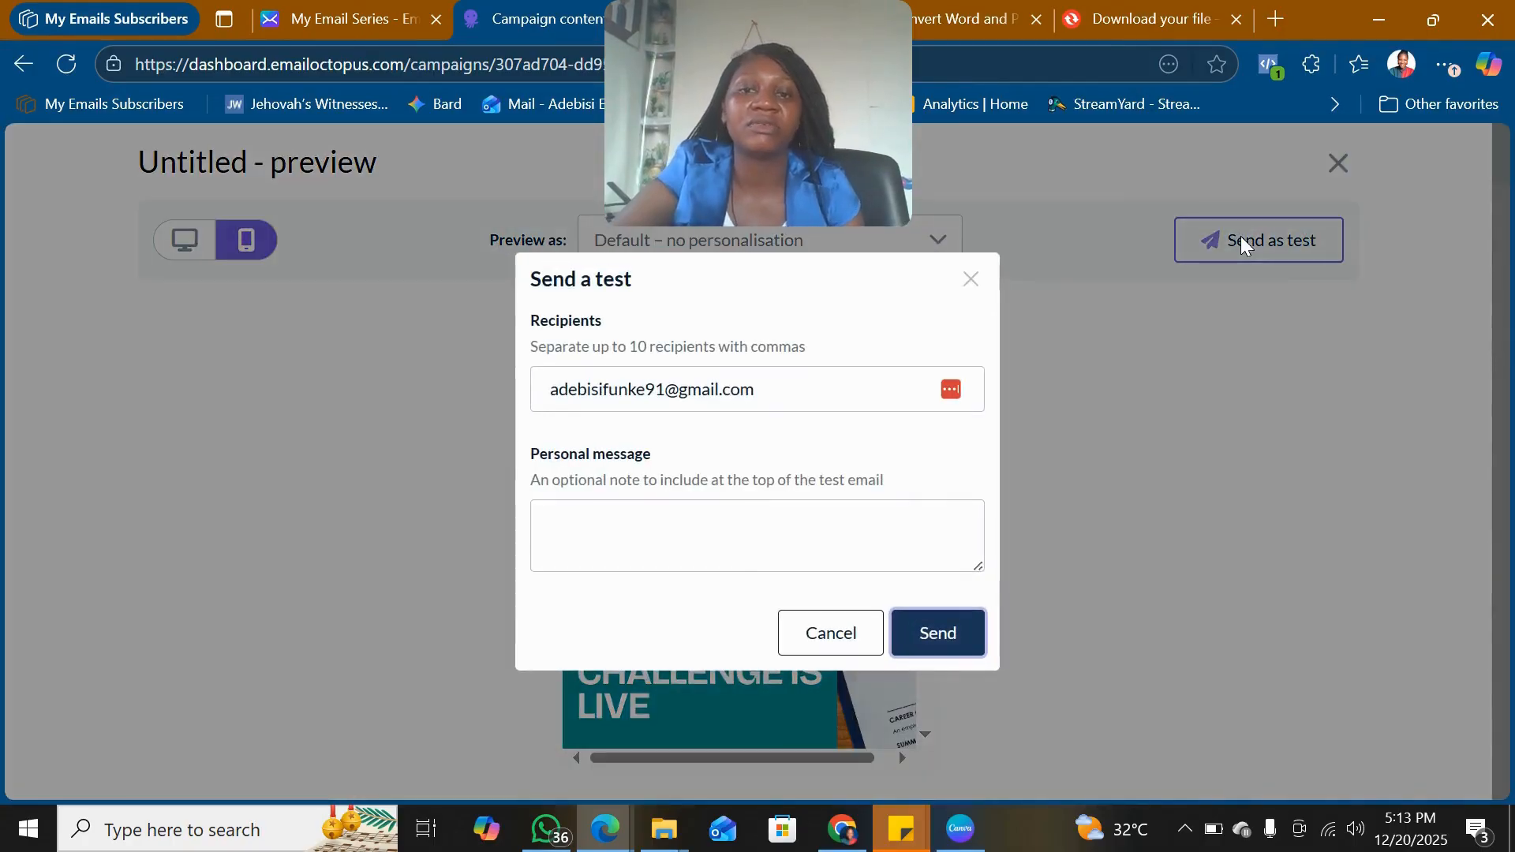
{"action": "left_click", "coordinate": [926, 647]}
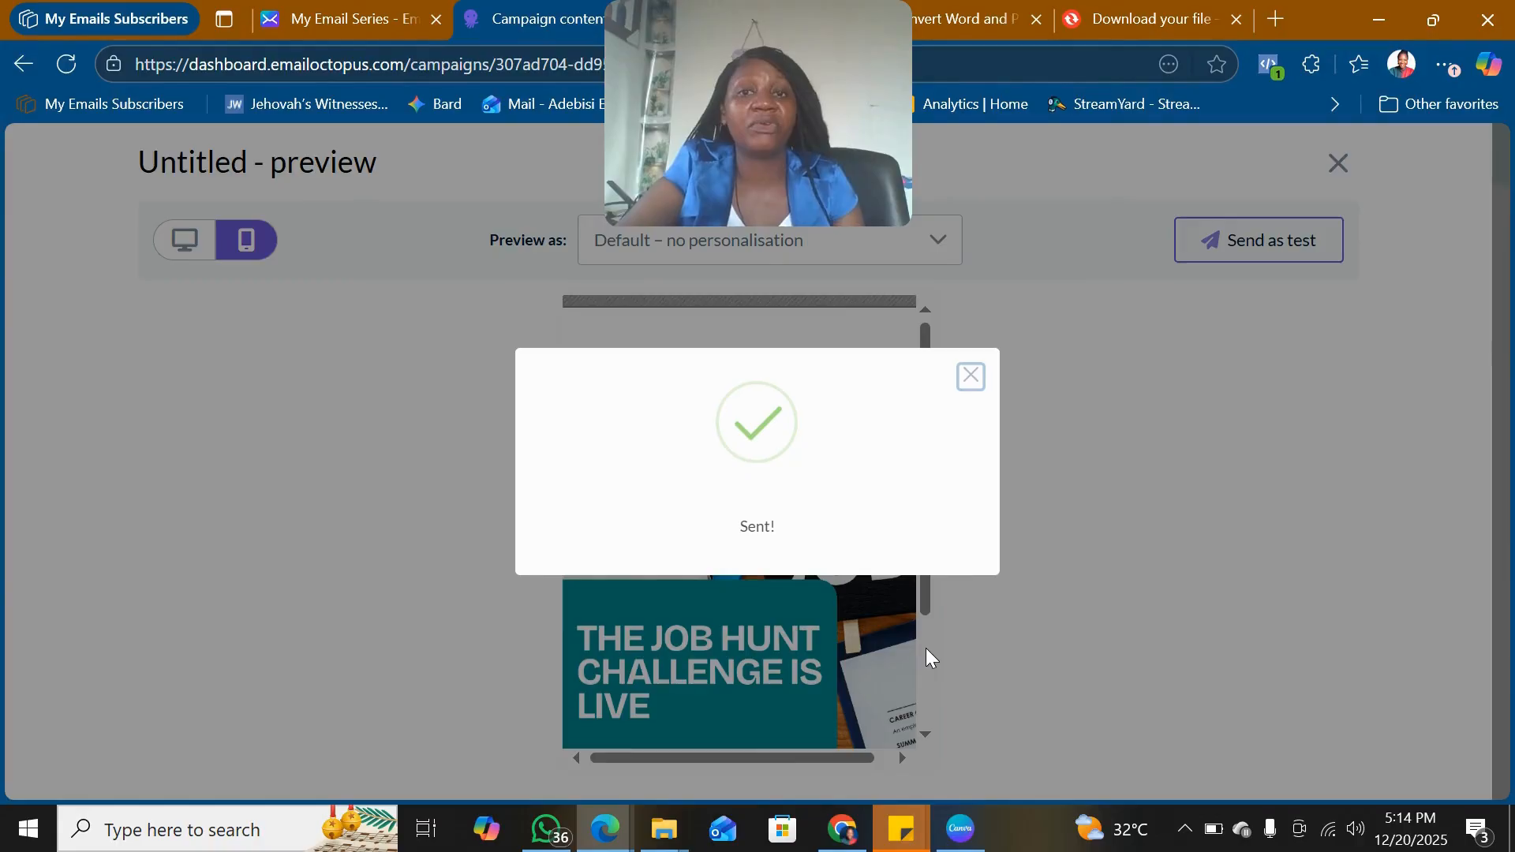
{"action": "left_click", "coordinate": [1251, 311]}
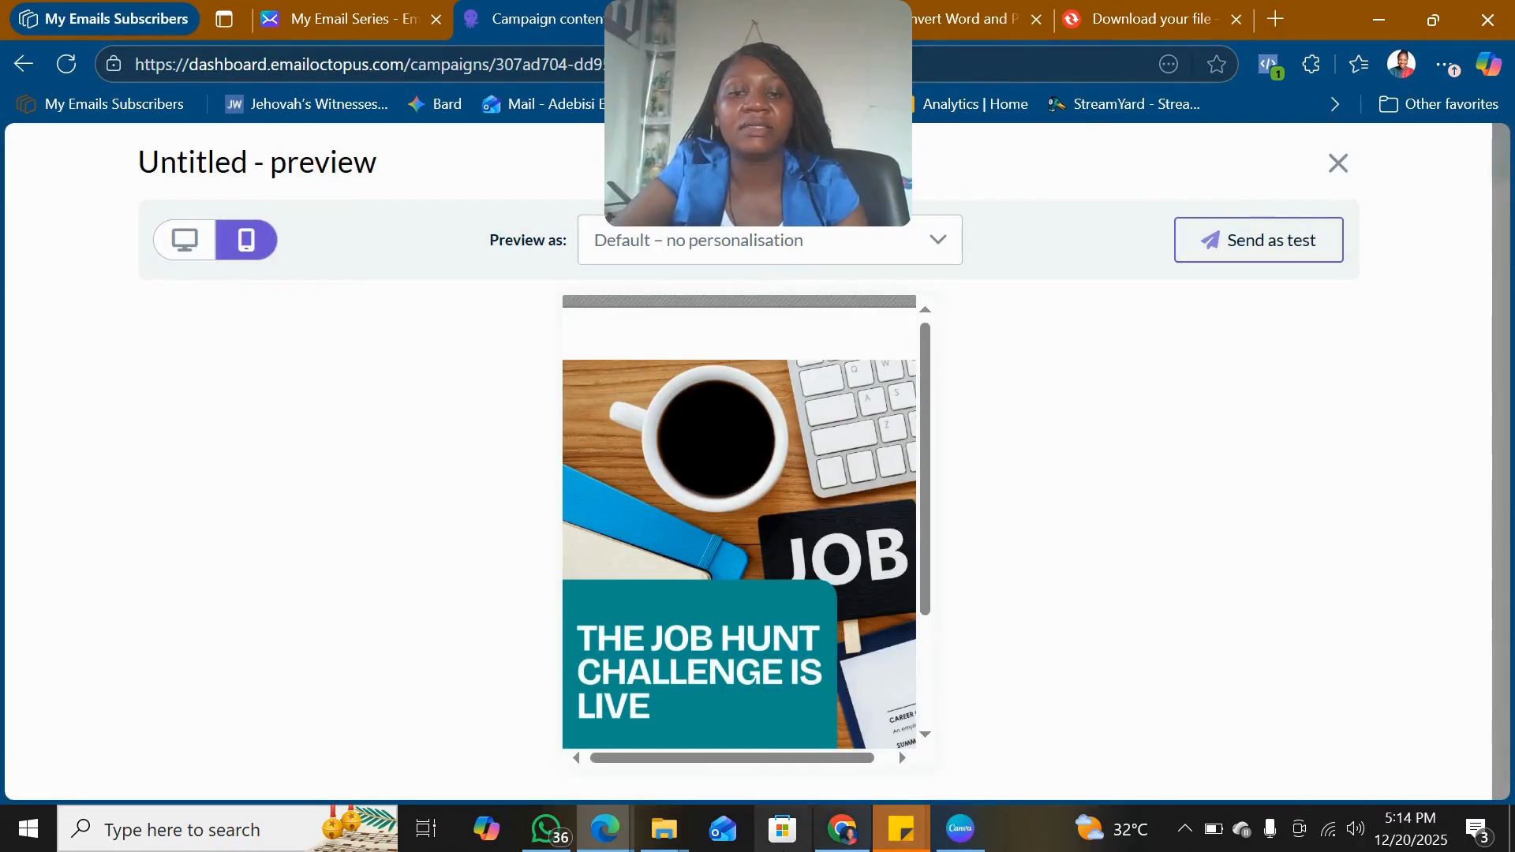
Switch to Gmail in Chrome and review the received "[PREVIEW] My Email Series" message from its end up to its header image
{"action": "left_click", "coordinate": [827, 843]}
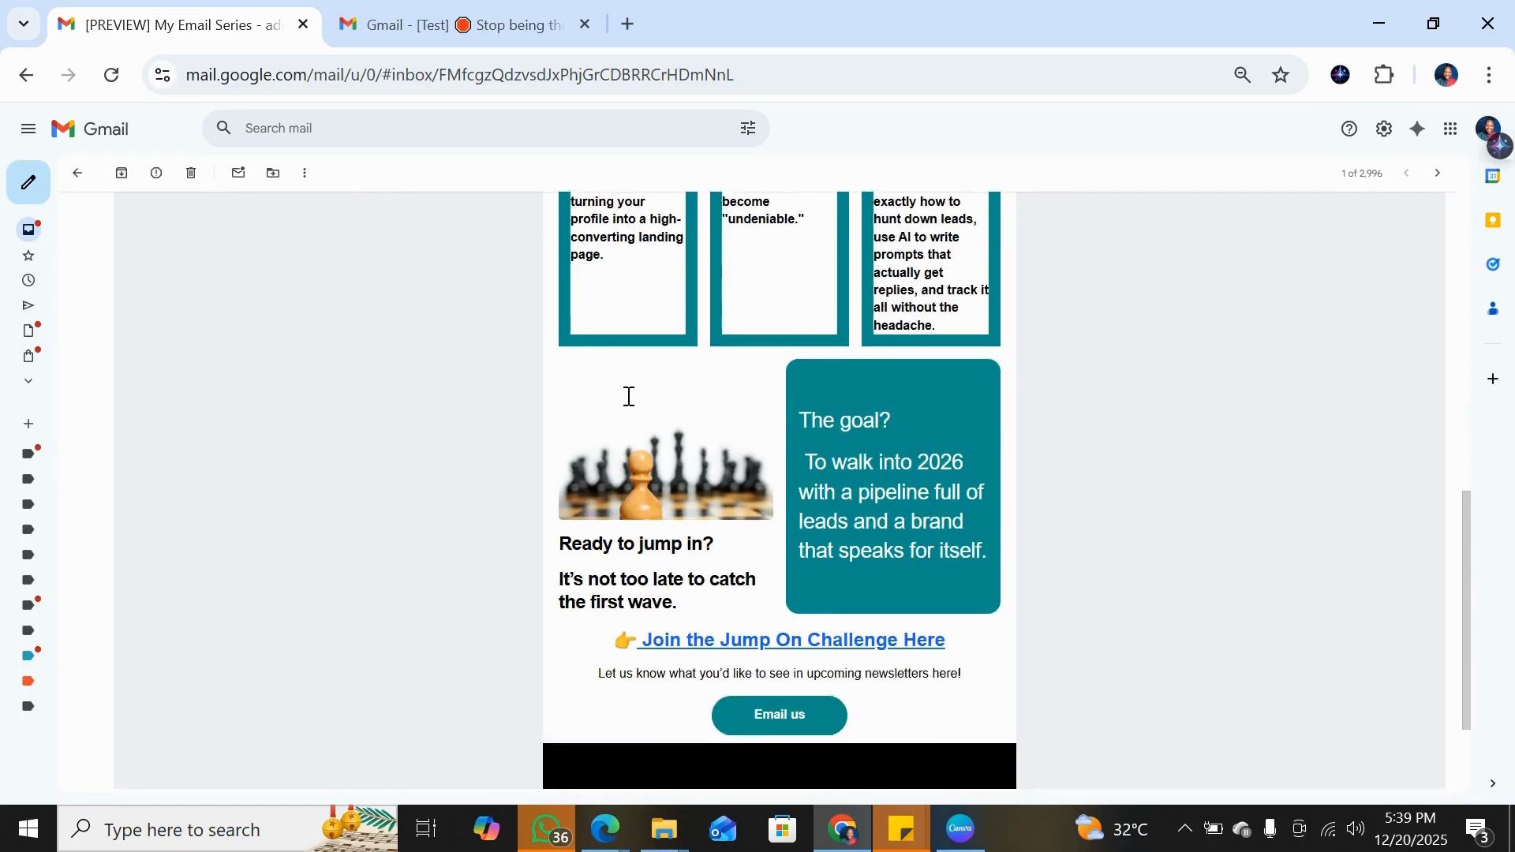
{"action": "scroll", "coordinate": [623, 398], "scroll_direction": "down", "scroll_amount": 2}
{"action": "scroll", "coordinate": [606, 441], "scroll_direction": "up", "scroll_amount": 6}
{"action": "scroll", "coordinate": [599, 440], "scroll_direction": "up", "scroll_amount": 5}
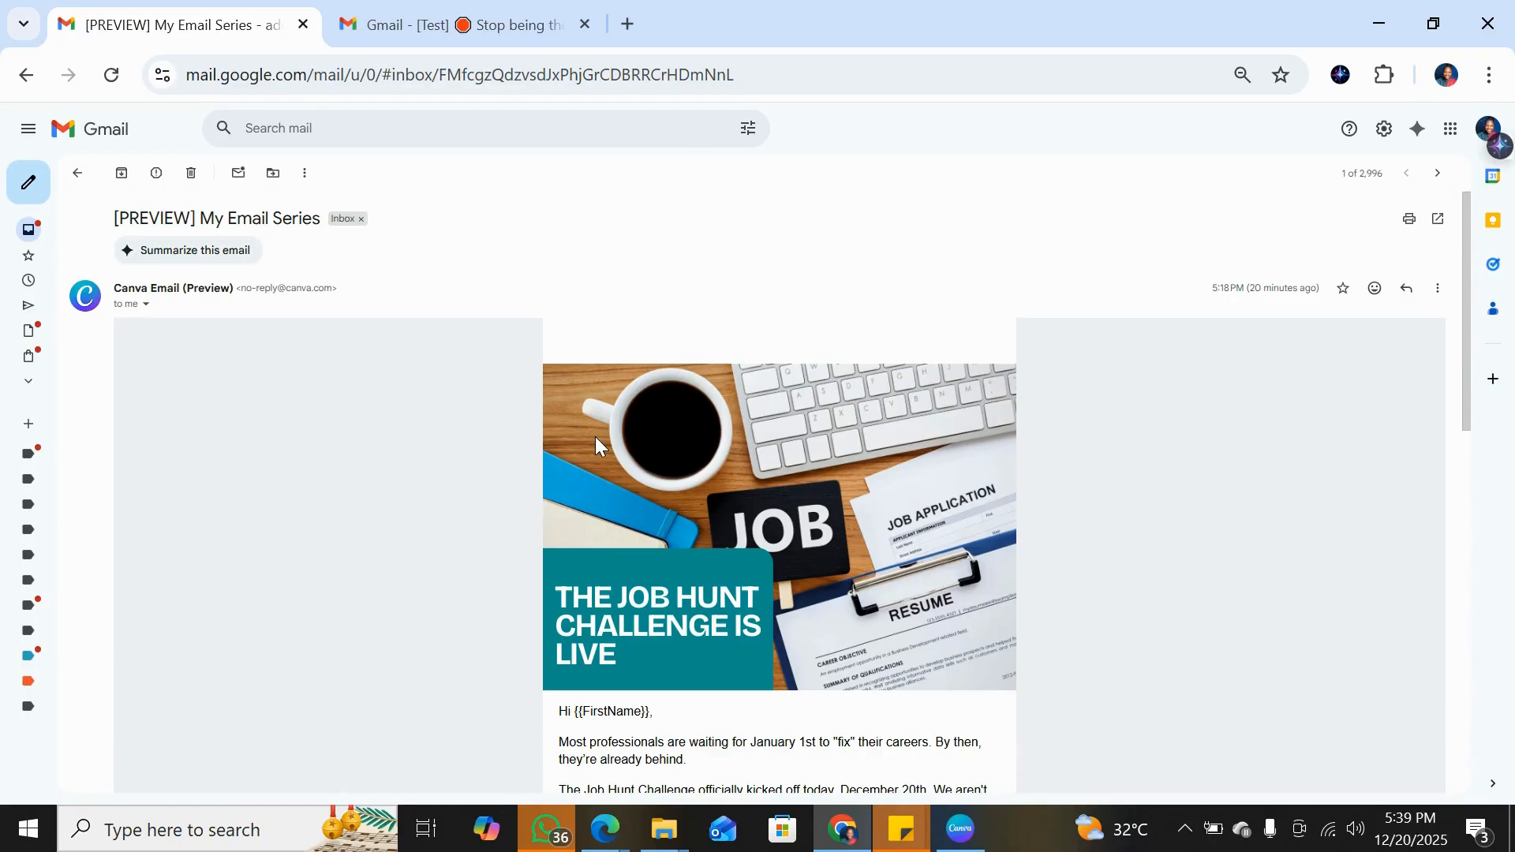